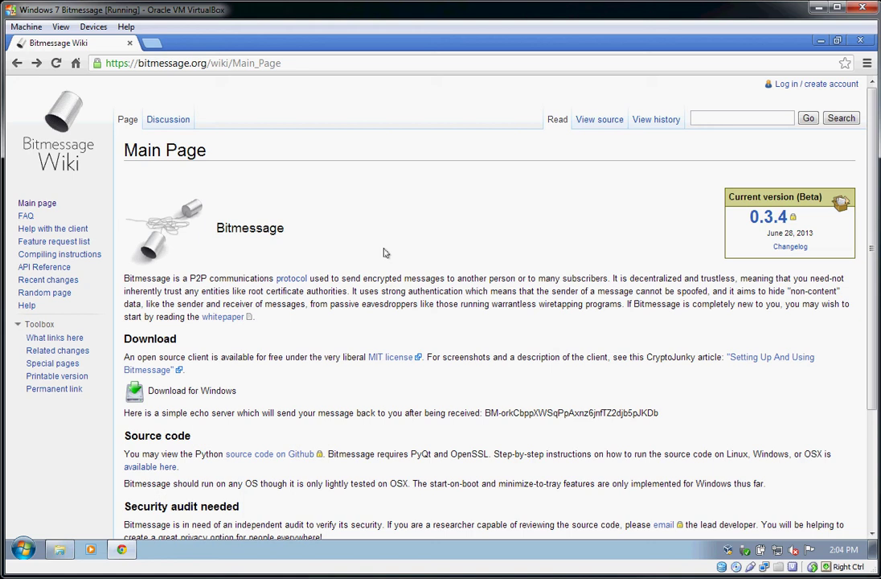
# Step: Review the Windows download section on bitmessage.org and minimize the browser window
pyautogui.moveTo(207, 63); pyautogui.dragTo(138, 64)
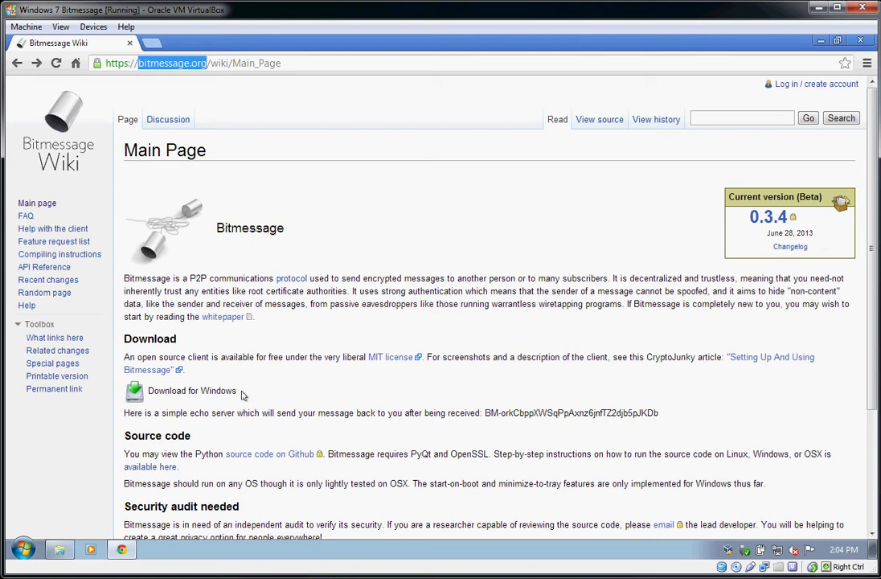
pyautogui.moveTo(237, 391); pyautogui.dragTo(121, 339)
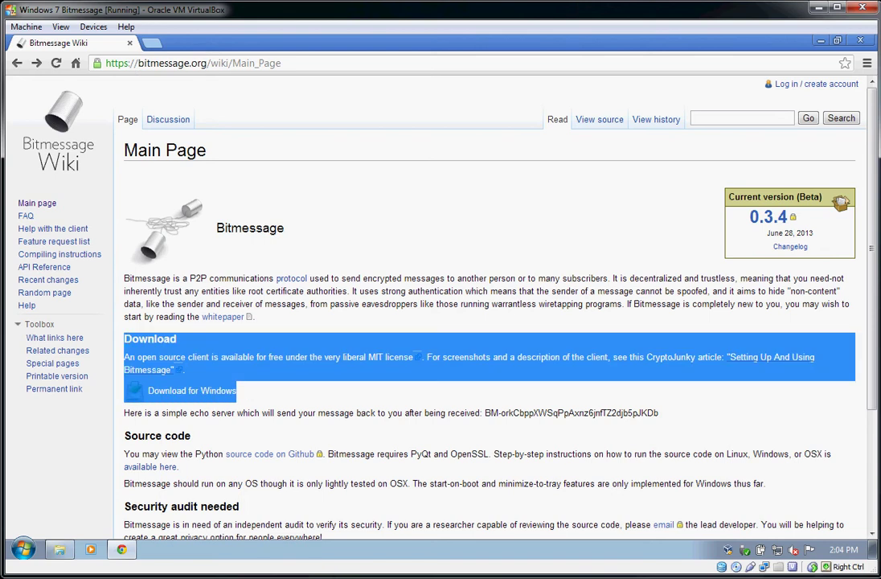
pyautogui.click(143, 398)
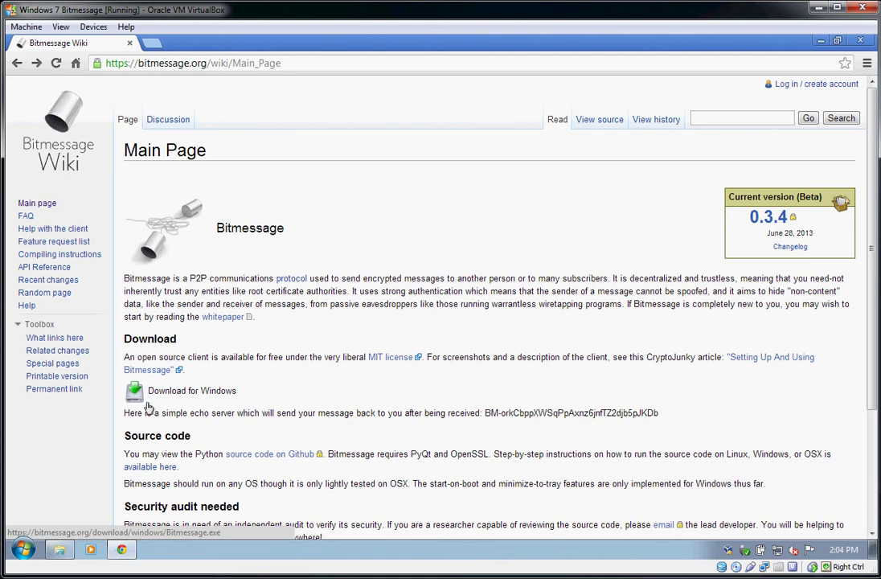
pyautogui.click(820, 40)
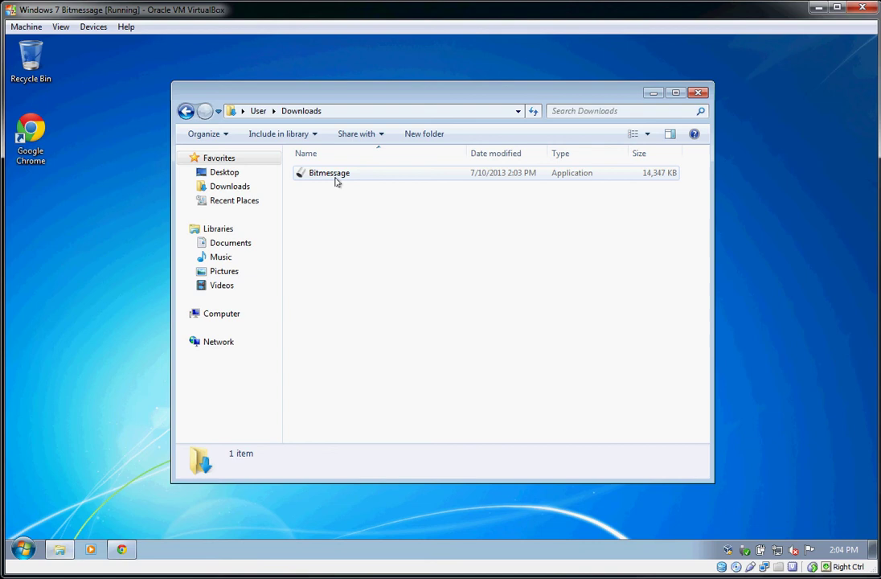
# Step: Create a new folder named Bitmessage on the desktop beside the Downloads window
pyautogui.moveTo(300, 97); pyautogui.dragTo(406, 115)
pyautogui.rightClick(113, 207)
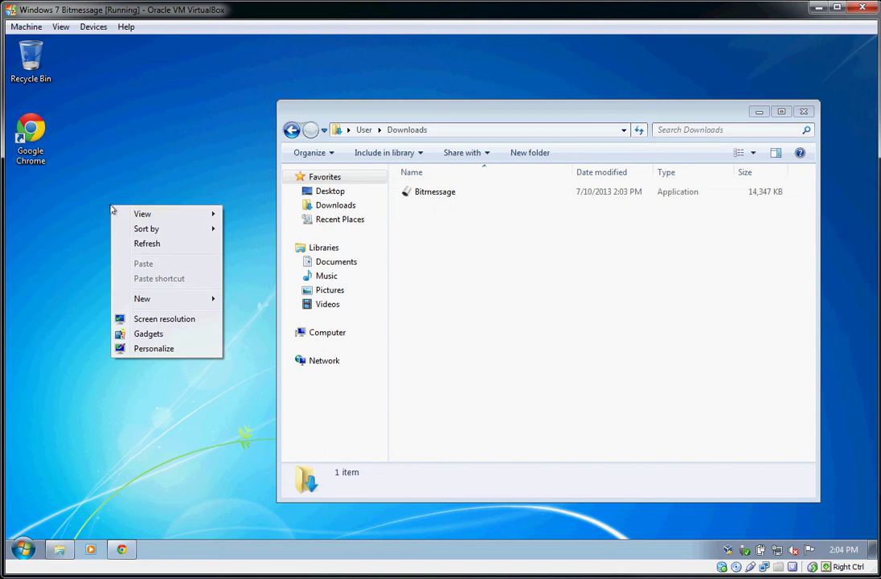
pyautogui.moveTo(199, 298)
pyautogui.click(241, 299)
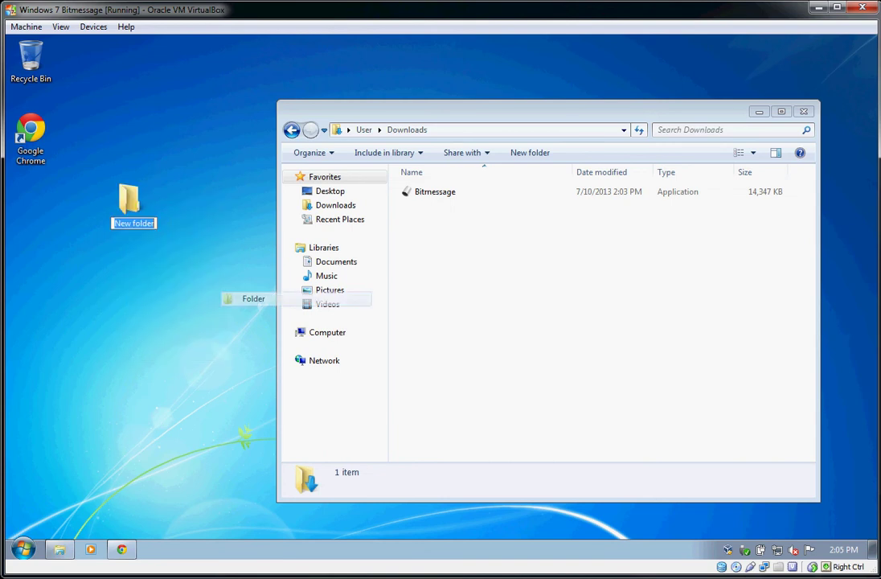
pyautogui.write('Bitmessage')
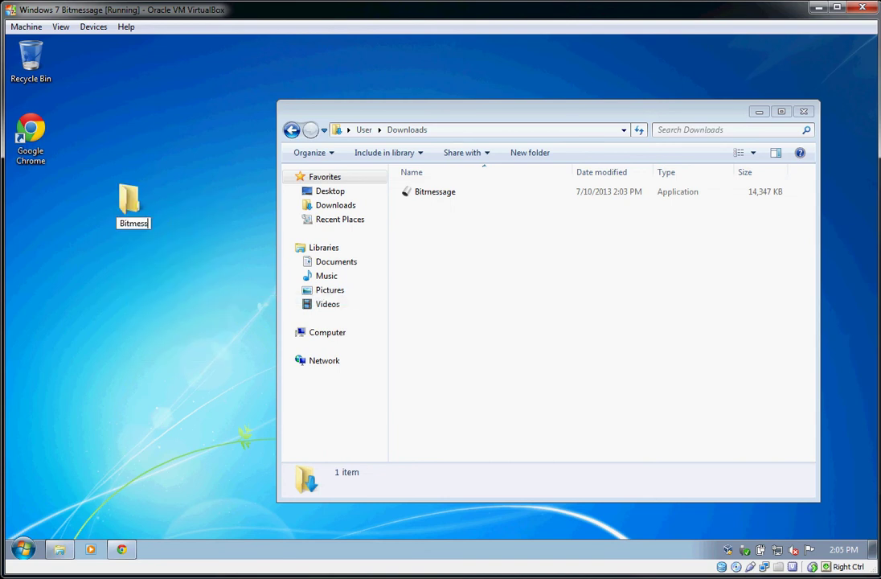
pyautogui.press('Return')
pyautogui.click(250, 298)
# Step: Move the Bitmessage application from Downloads into the new desktop folder and close the Downloads window
pyautogui.click(138, 208)
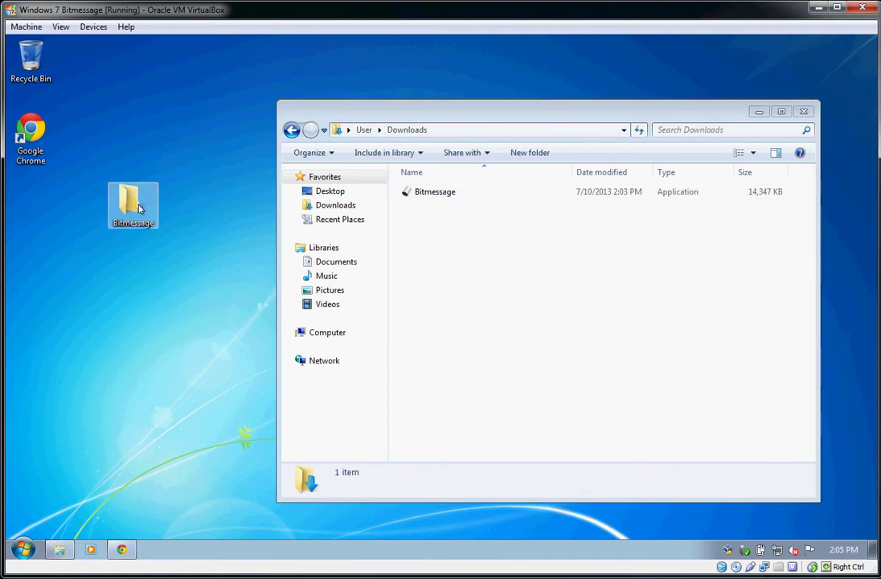
pyautogui.doubleClick(138, 207)
pyautogui.moveTo(394, 110); pyautogui.dragTo(148, 69)
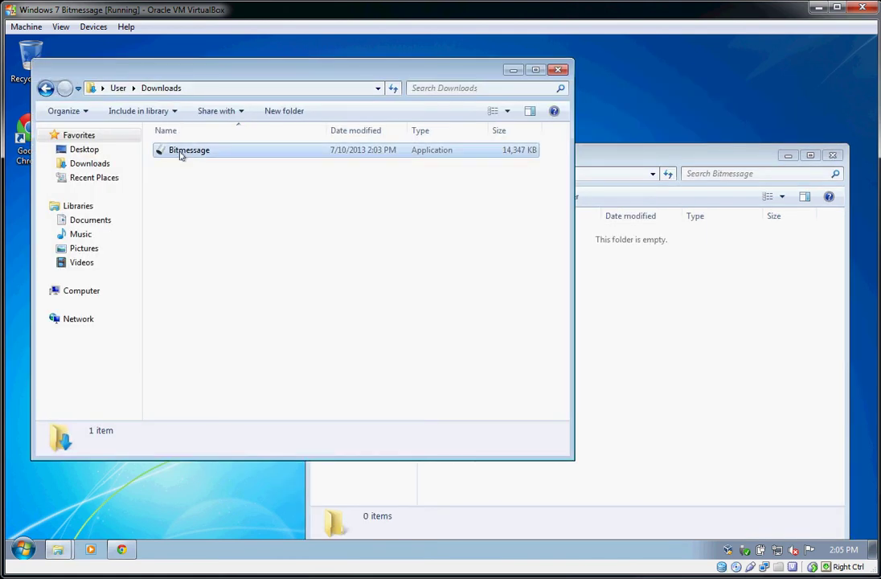
pyautogui.moveTo(181, 155); pyautogui.dragTo(661, 280)
pyautogui.click(558, 69)
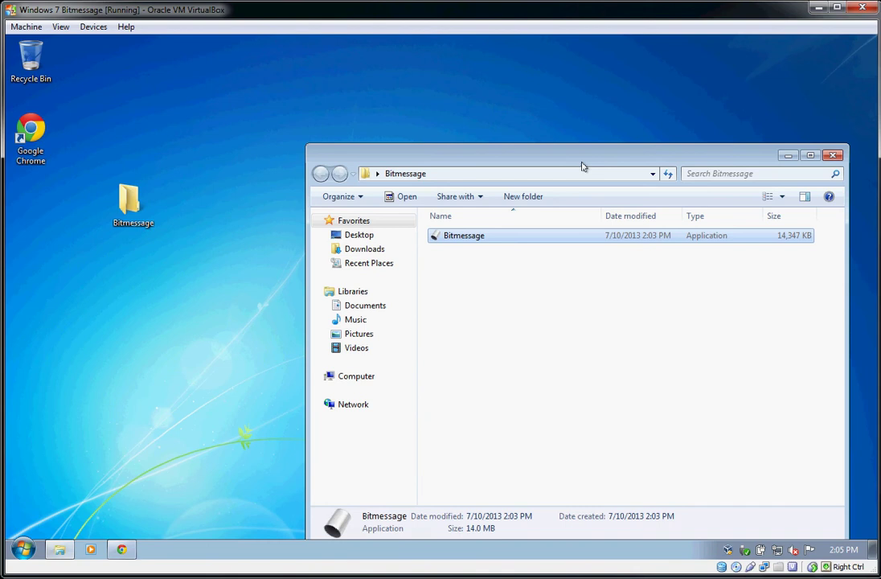
# Step: Run the Bitmessage application from its new folder, turning off the option to always ask before opening this file
pyautogui.moveTo(583, 166); pyautogui.dragTo(423, 90)
pyautogui.doubleClick(312, 161)
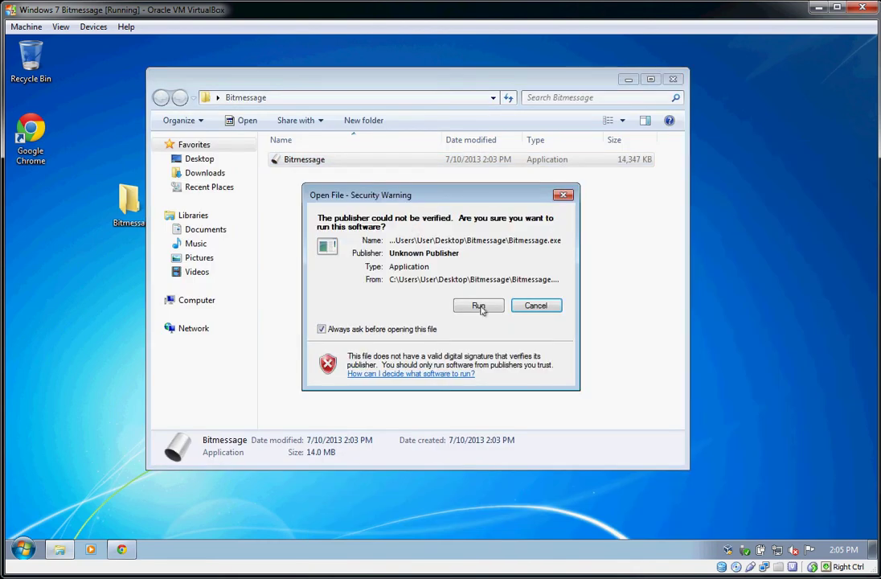
pyautogui.click(380, 332)
pyautogui.click(479, 307)
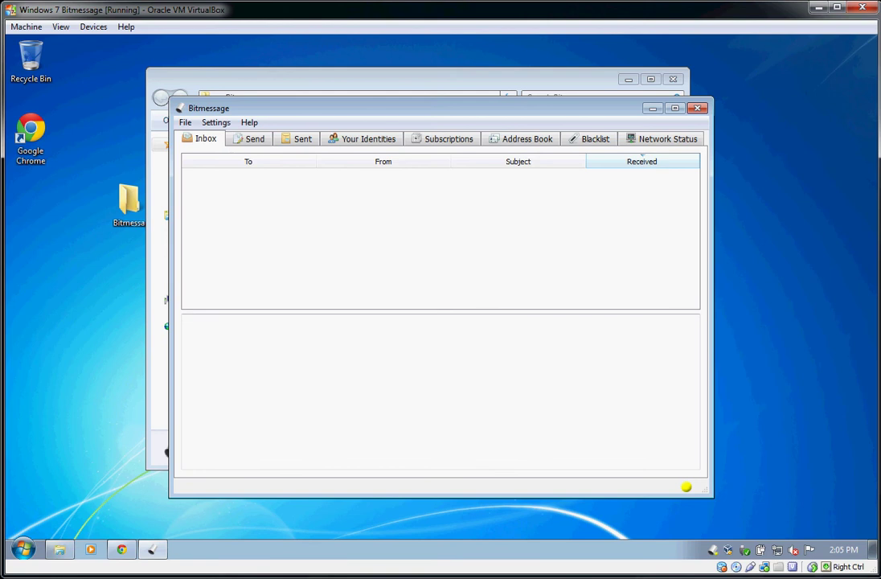
# Step: Enable Run in Portable Mode in the Bitmessage settings and save the change
pyautogui.click(209, 125)
pyautogui.click(234, 138)
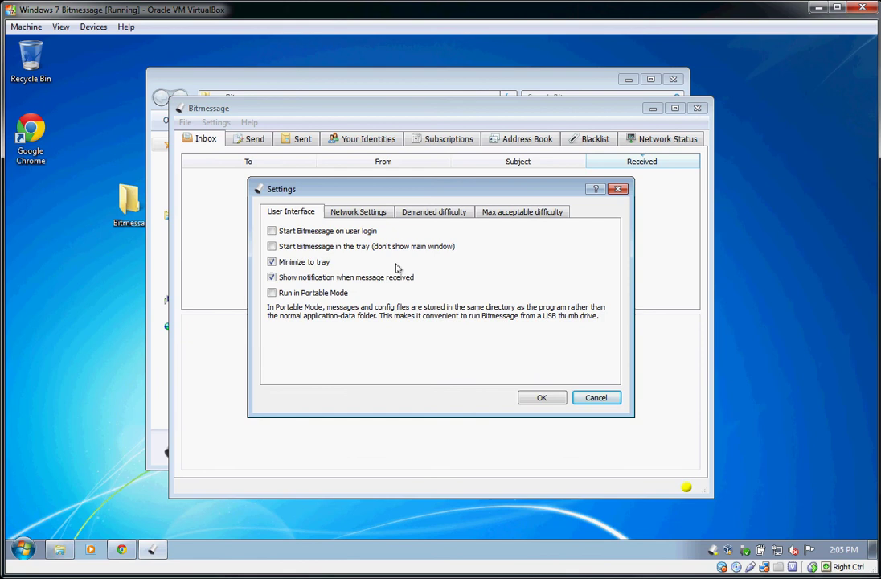
pyautogui.click(278, 295)
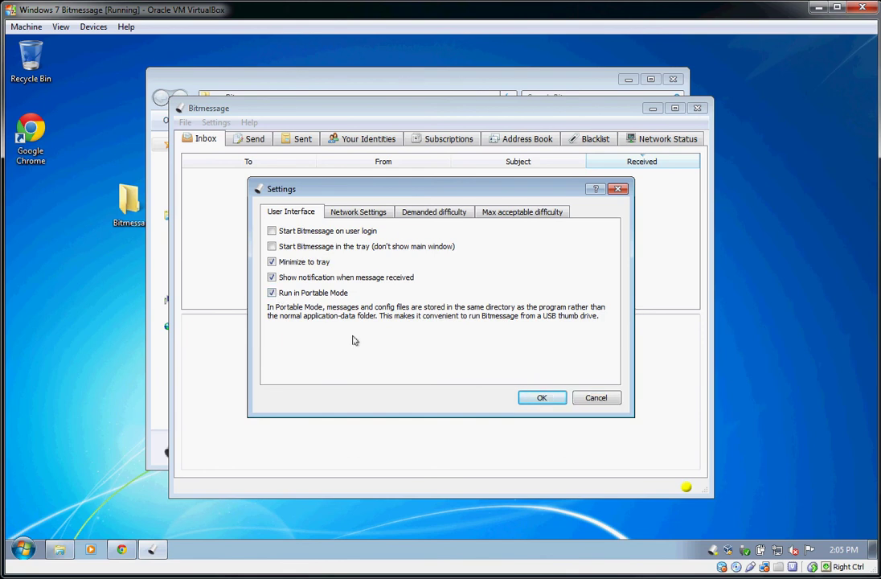
pyautogui.click(542, 399)
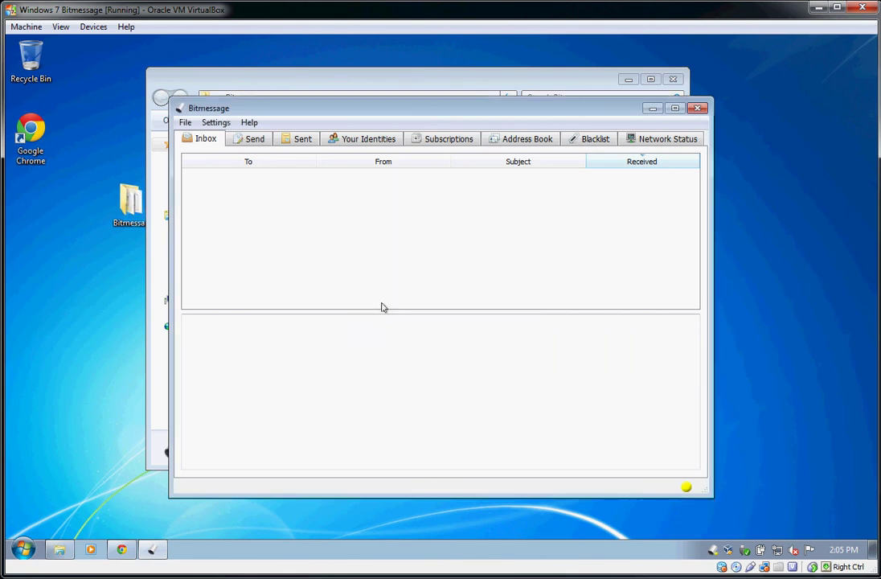
# Step: Quit Bitmessage and start it again from the Bitmessage folder
pyautogui.click(185, 122)
pyautogui.click(221, 184)
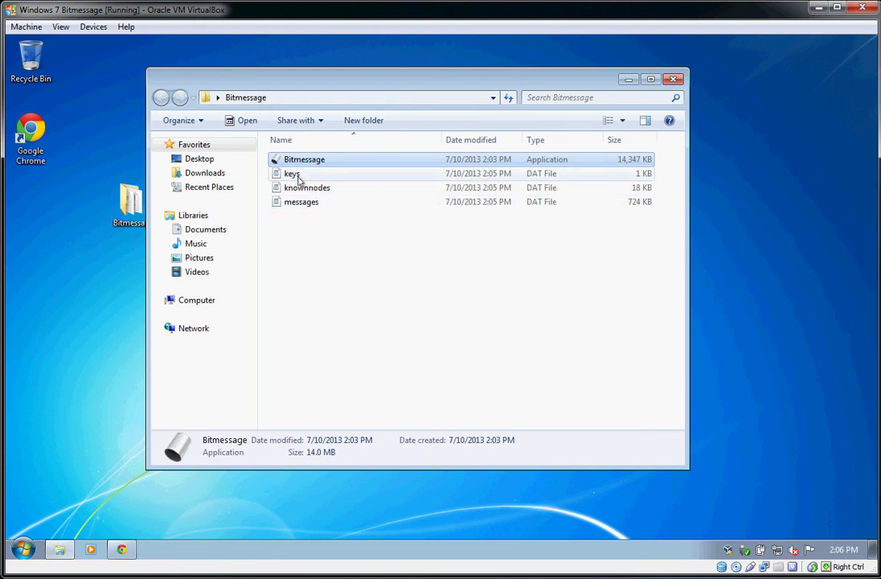
pyautogui.click(262, 202)
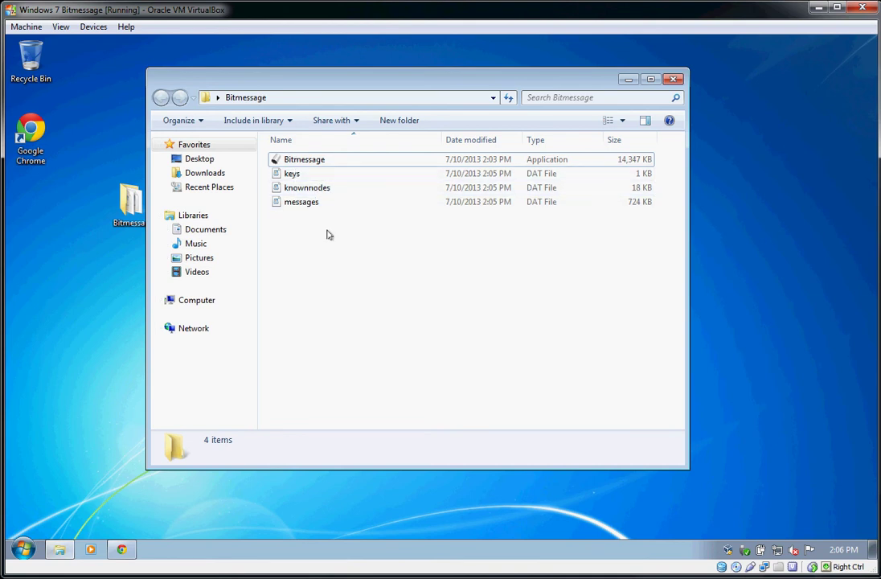
pyautogui.click(310, 164)
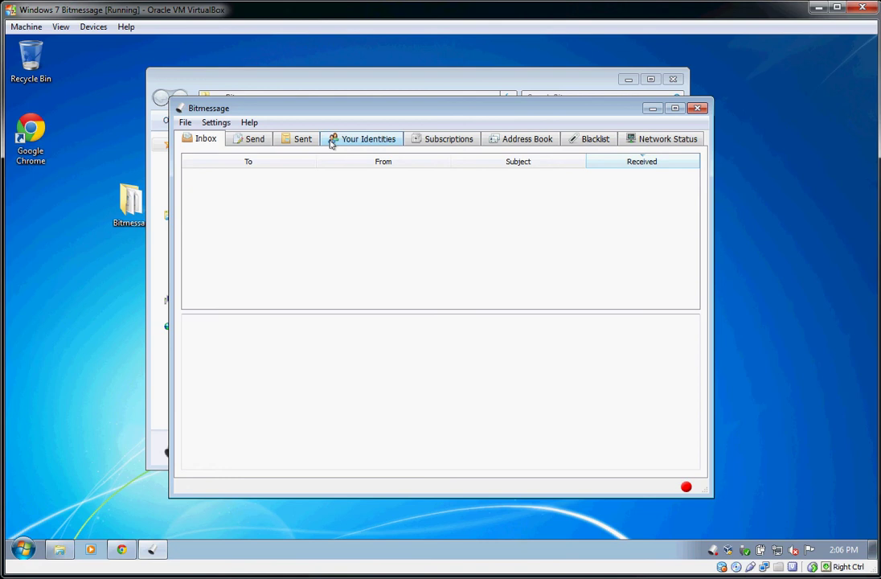
# Step: Generate a new address with the random number generator and the most available stream, and label it My Identity
pyautogui.click(334, 140)
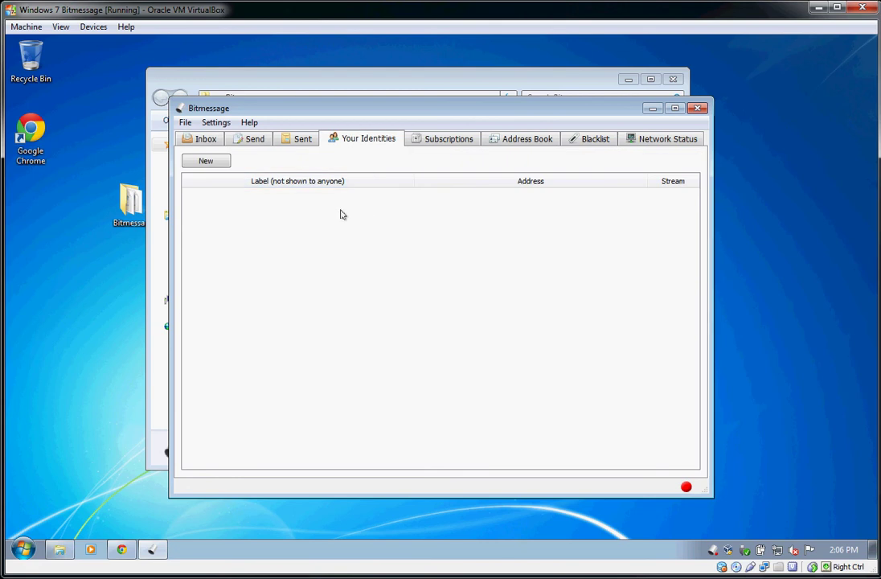
pyautogui.click(207, 161)
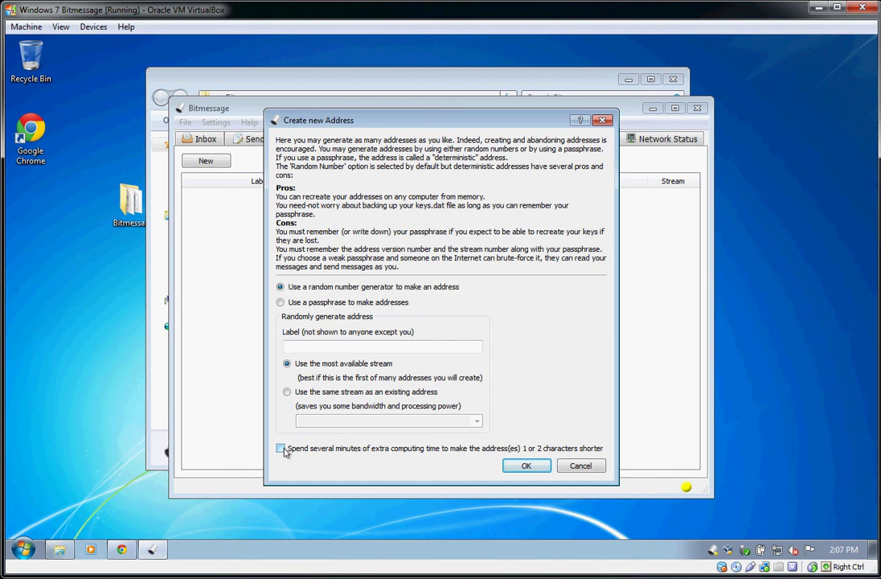
pyautogui.click(527, 467)
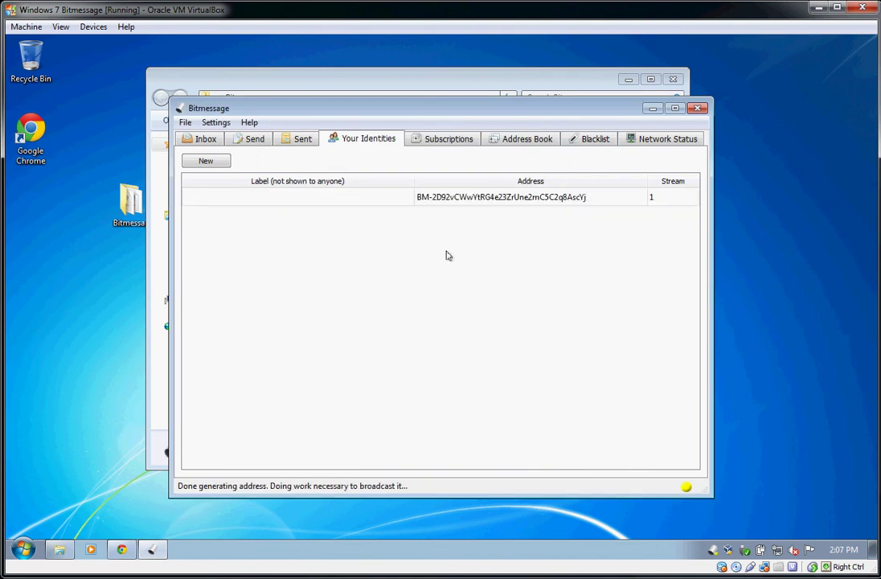
pyautogui.doubleClick(340, 200)
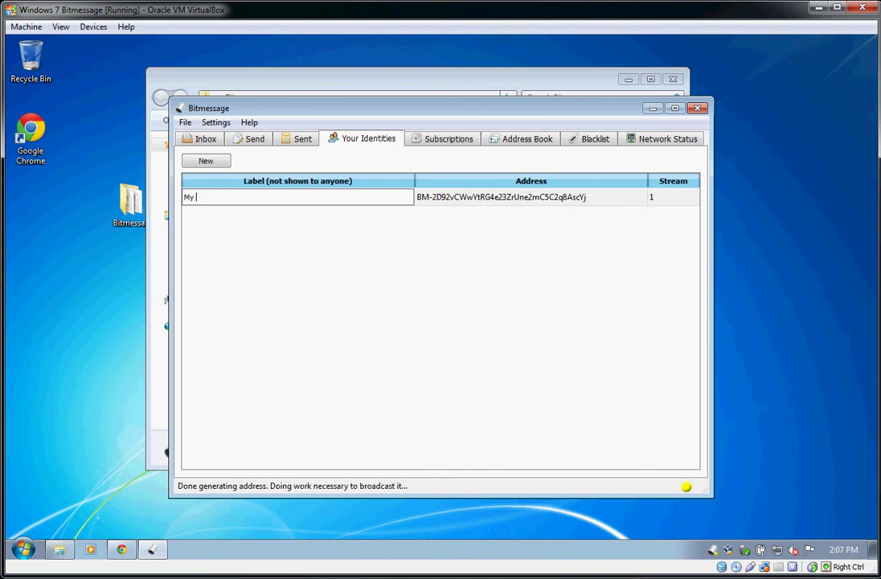
pyautogui.write('Identity')
pyautogui.press('Return')
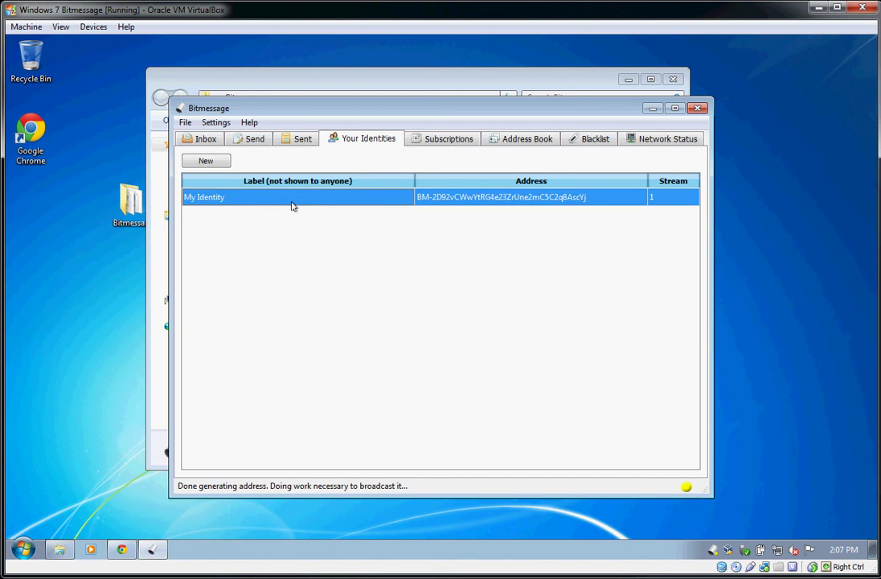
# Step: Generate a second address with the default options and label it Another Identity
pyautogui.click(224, 164)
pyautogui.click(523, 466)
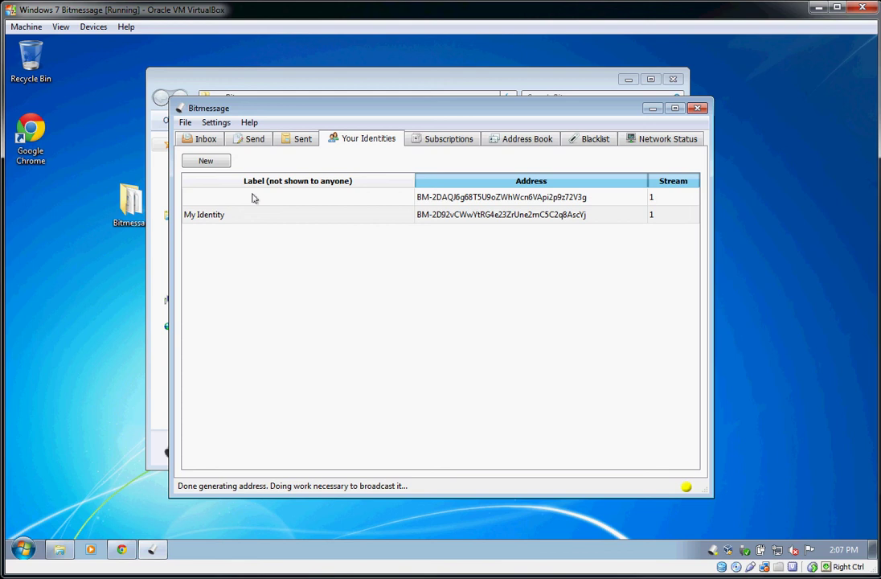
pyautogui.doubleClick(251, 198)
pyautogui.write('Anotherh ')
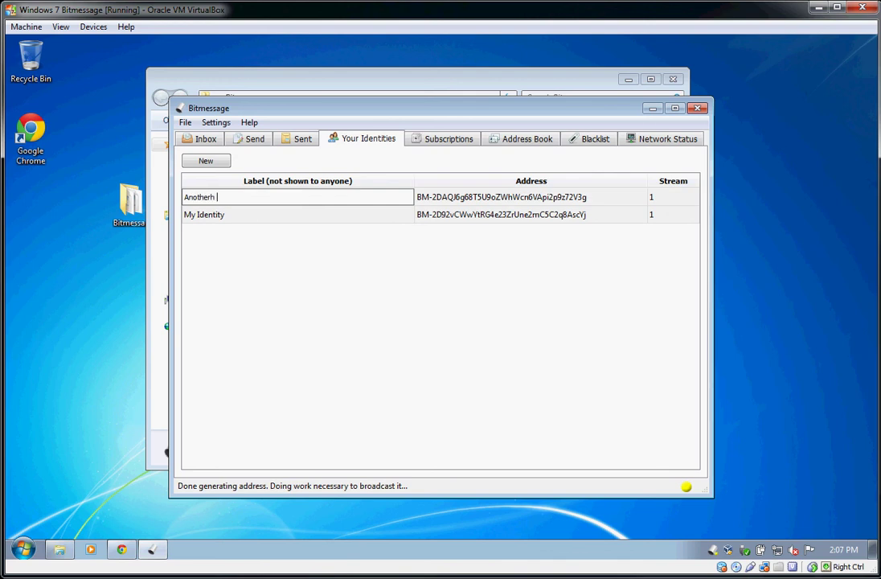
pyautogui.write('dentity')
pyautogui.press('Return')
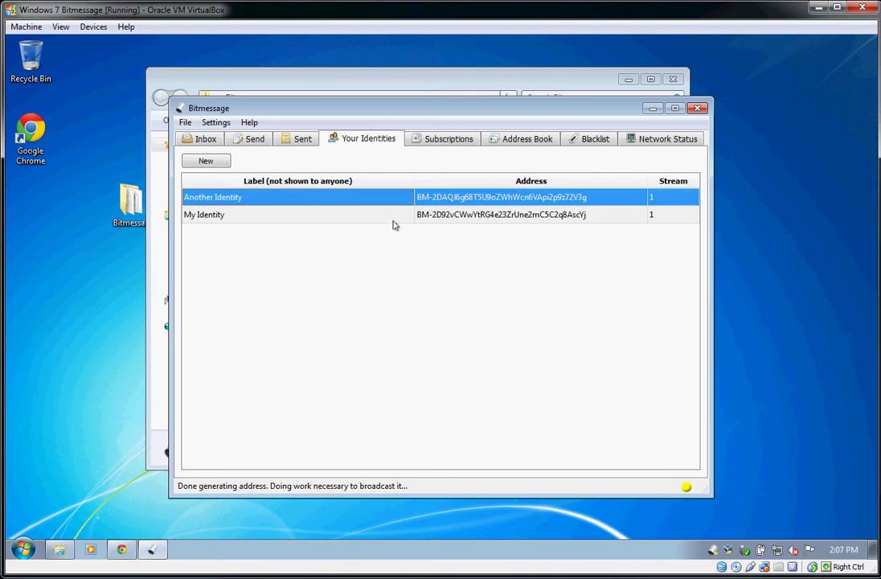
# Step: Disable the My Identity address and enable it again
pyautogui.rightClick(445, 211)
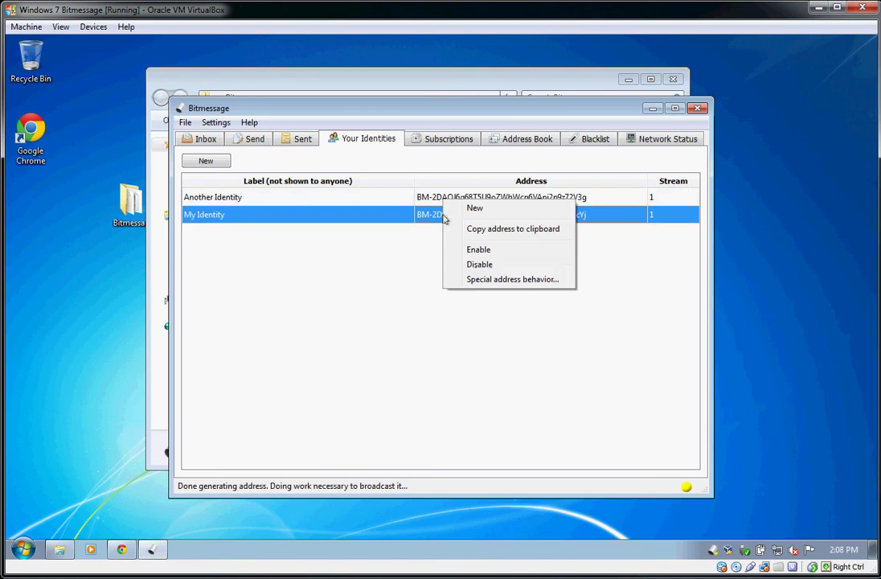
pyautogui.click(489, 265)
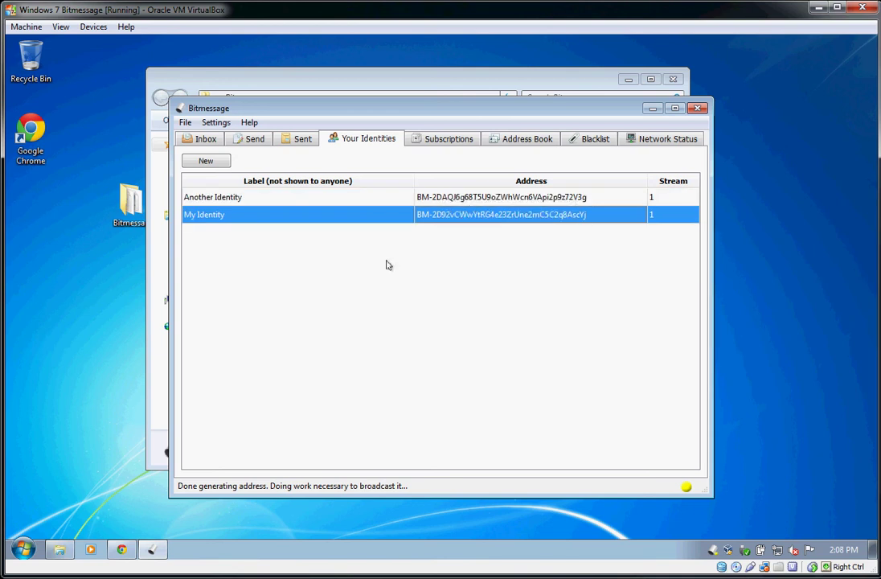
pyautogui.click(363, 201)
pyautogui.click(363, 217)
pyautogui.rightClick(363, 220)
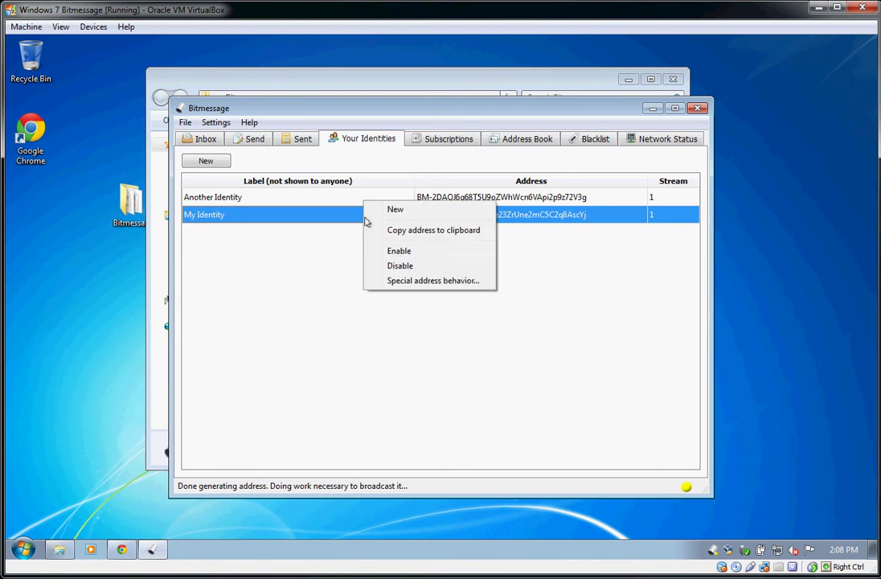
pyautogui.click(399, 251)
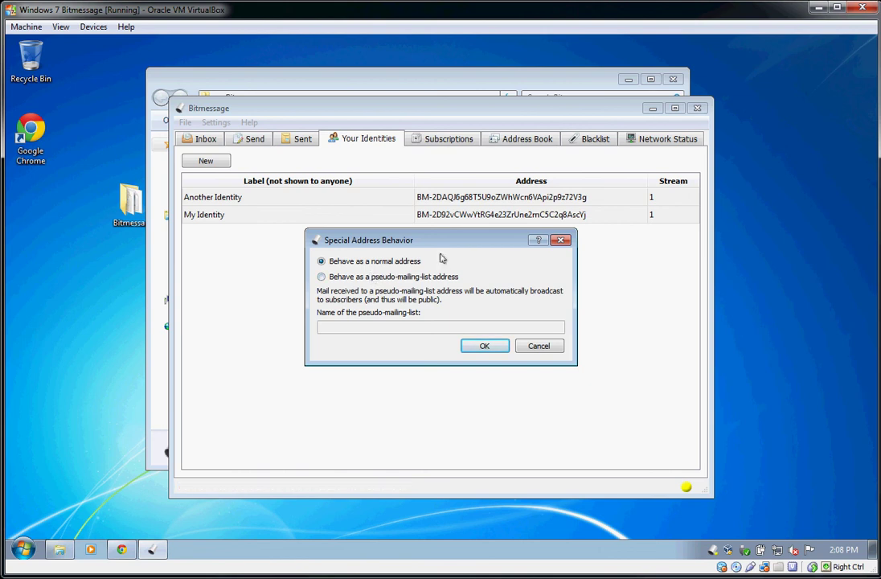
# Step: Check the special address behavior options without changing them, and view the actions available for Another Identity
pyautogui.click(528, 347)
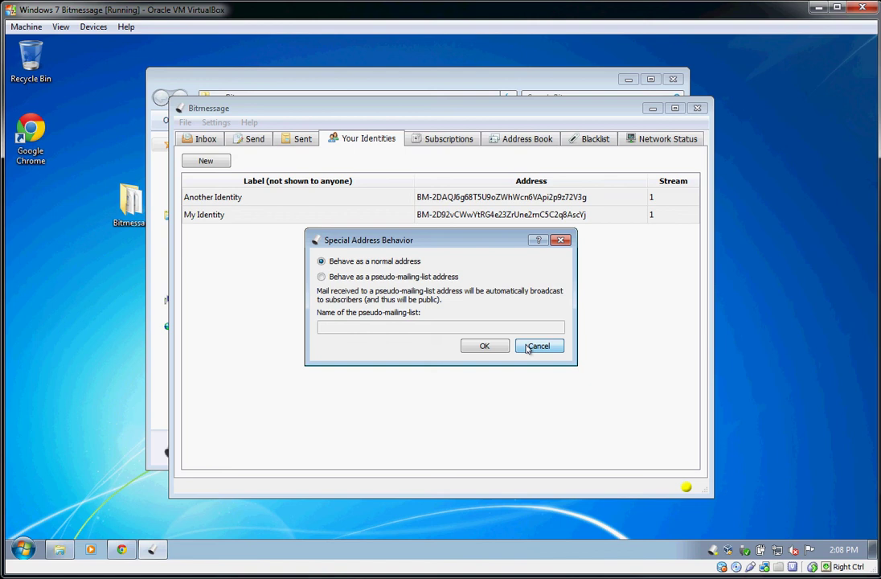
pyautogui.rightClick(306, 198)
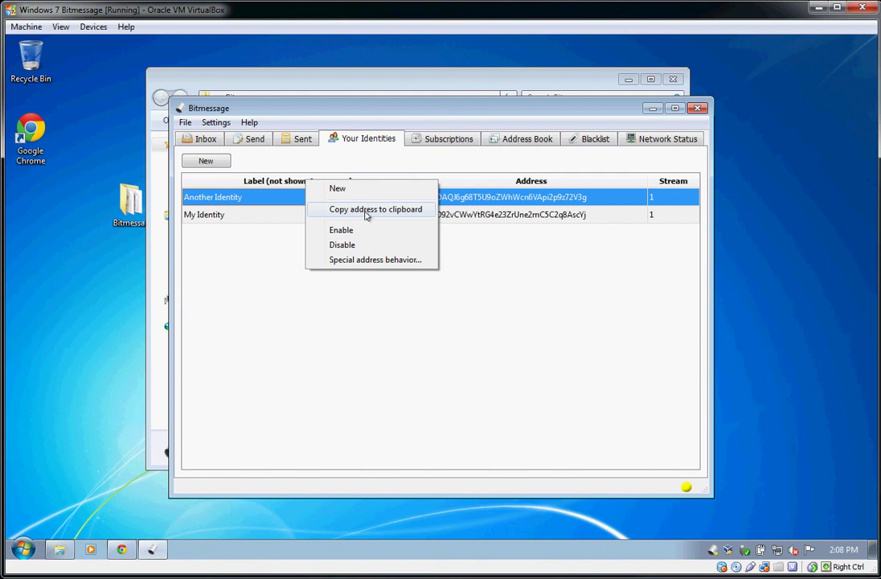
pyautogui.click(505, 298)
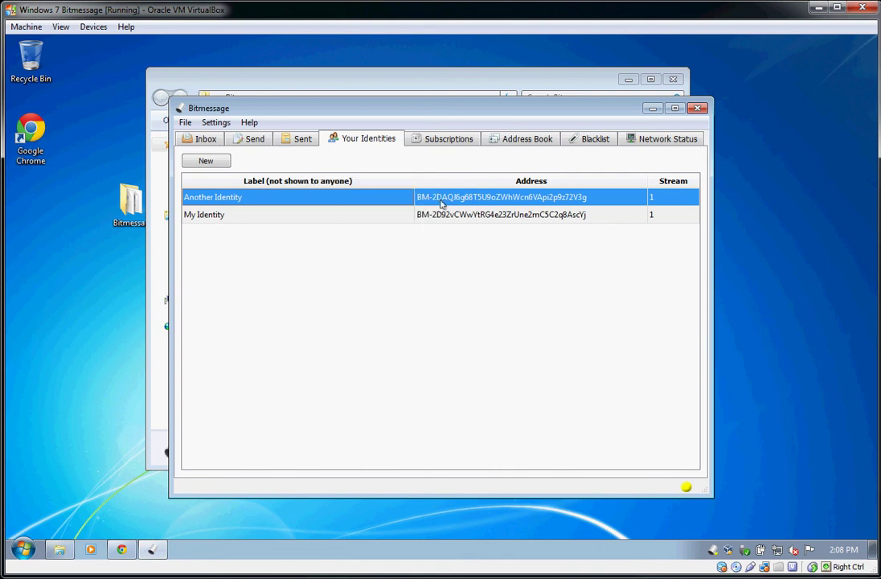
# Step: View the subscriptions list and select the Bitmessage new releases/announcements entry
pyautogui.click(444, 138)
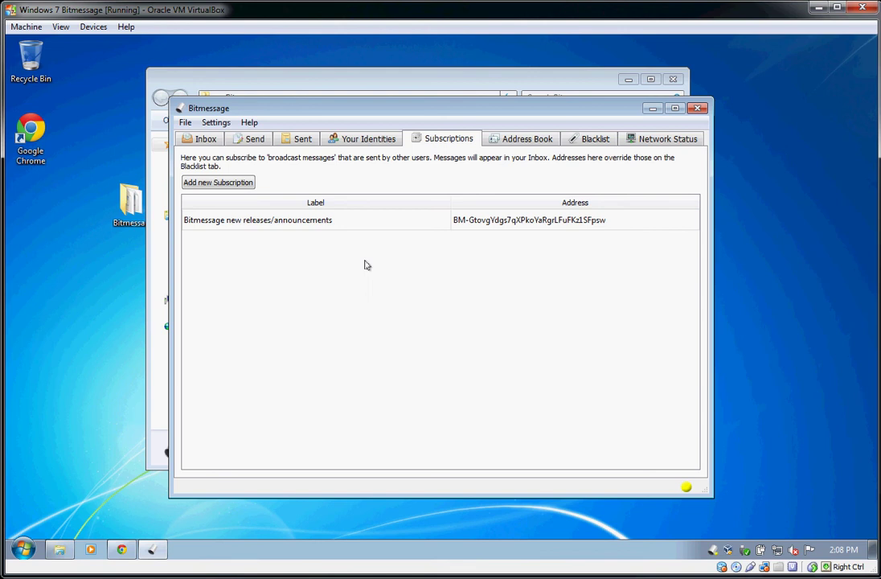
pyautogui.click(271, 225)
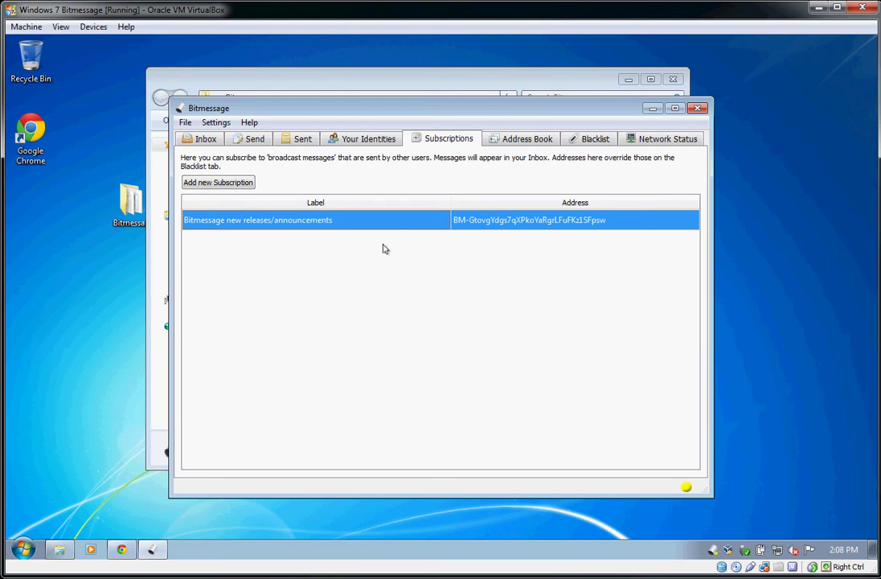
# Step: Fill in a trial address book entry labelled asdfsf with the address asdfasdf, and discard it
pyautogui.click(204, 139)
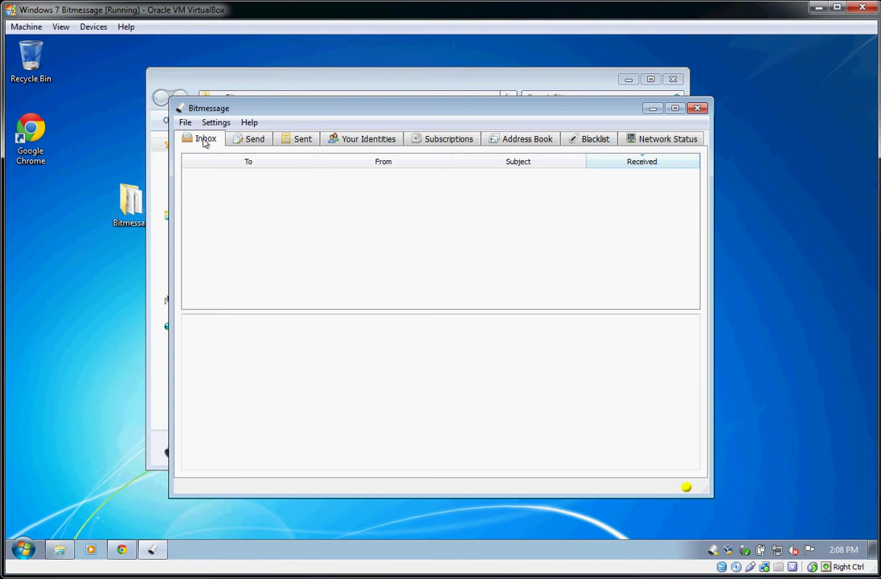
pyautogui.click(504, 145)
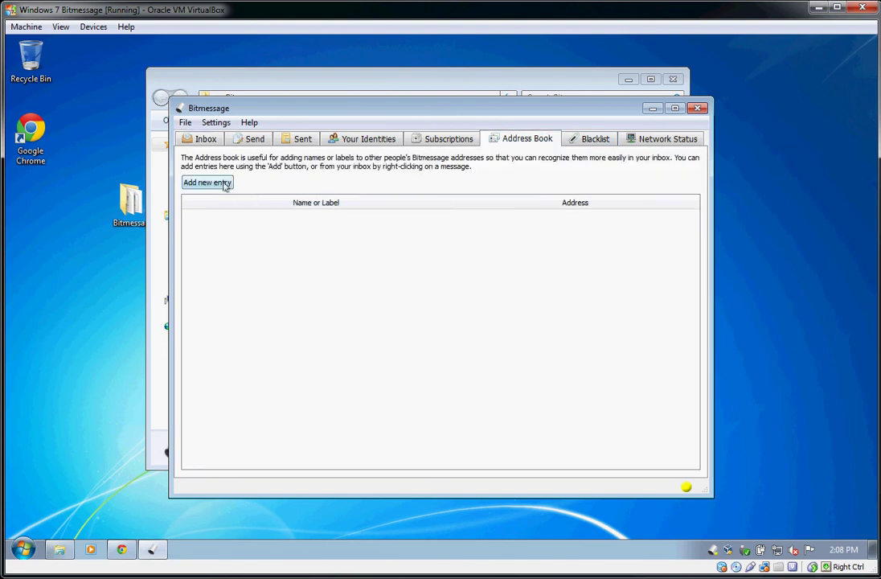
pyautogui.click(226, 186)
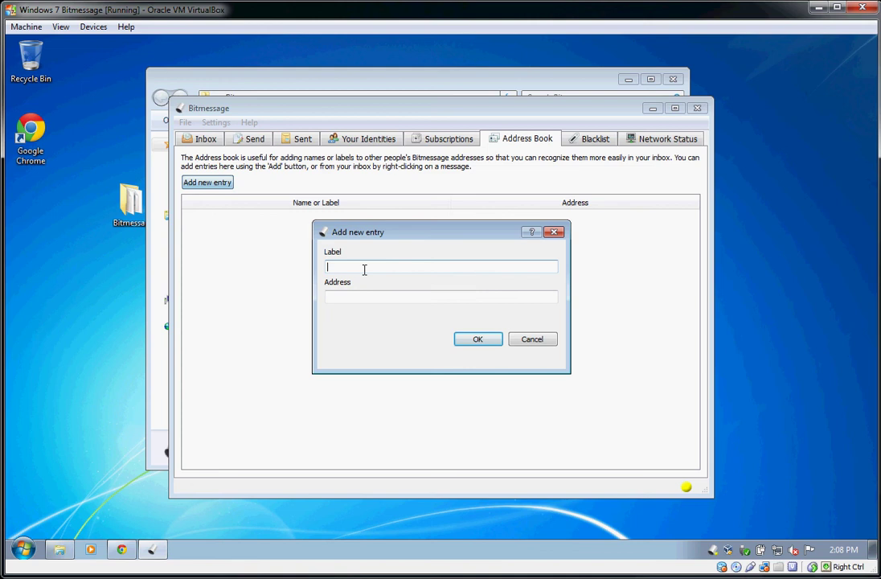
pyautogui.write('asdfsf')
pyautogui.click(357, 297)
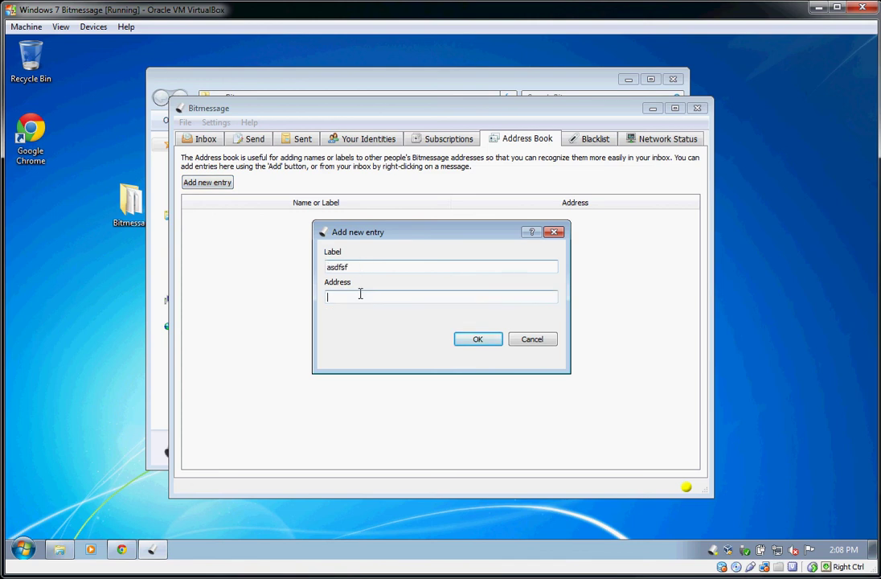
pyautogui.write('asdfasdf')
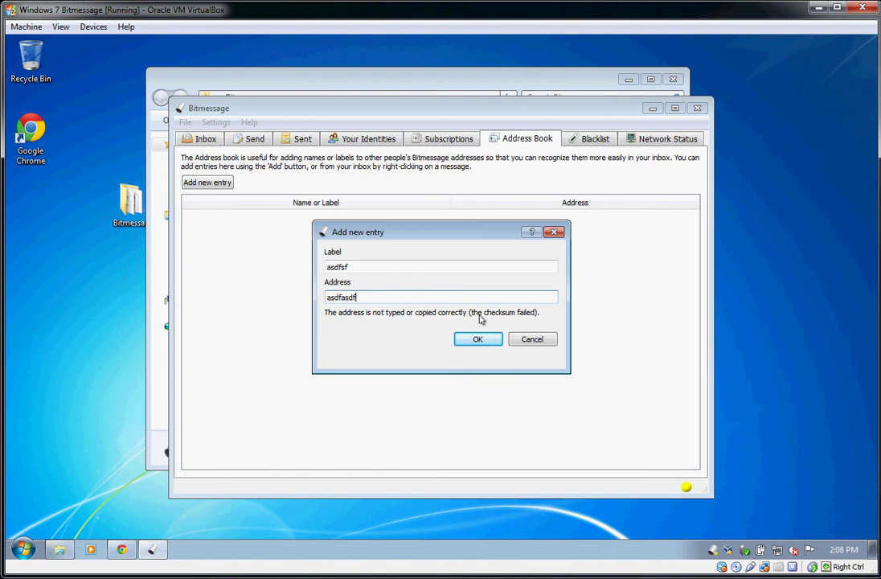
pyautogui.click(538, 339)
# Step: Check the blacklist options and the network status, and read the glossary explaining the connection status icon
pyautogui.click(593, 139)
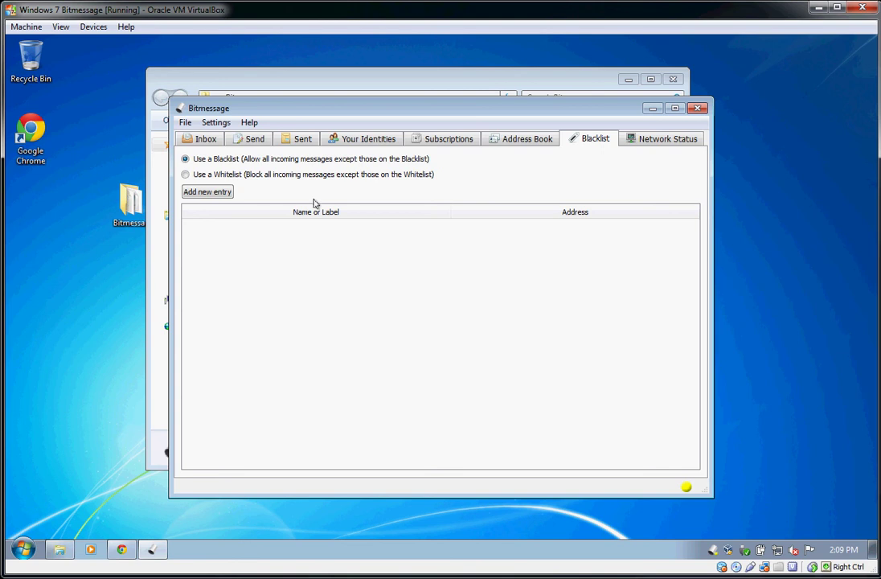
pyautogui.click(649, 141)
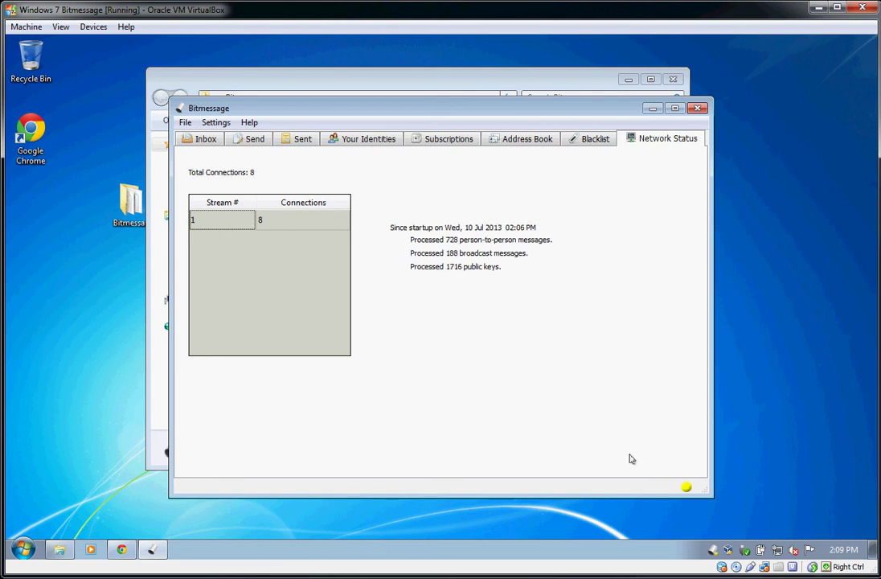
pyautogui.click(686, 488)
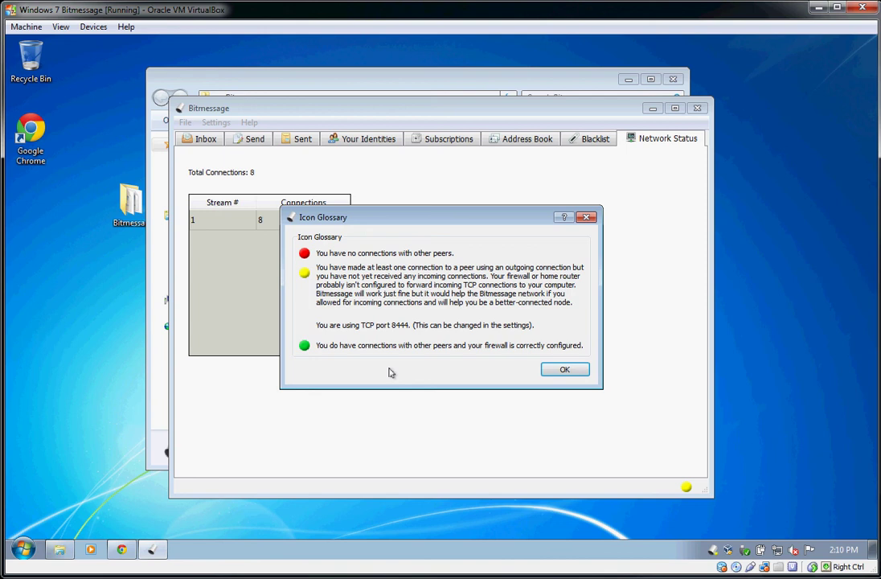
pyautogui.click(559, 370)
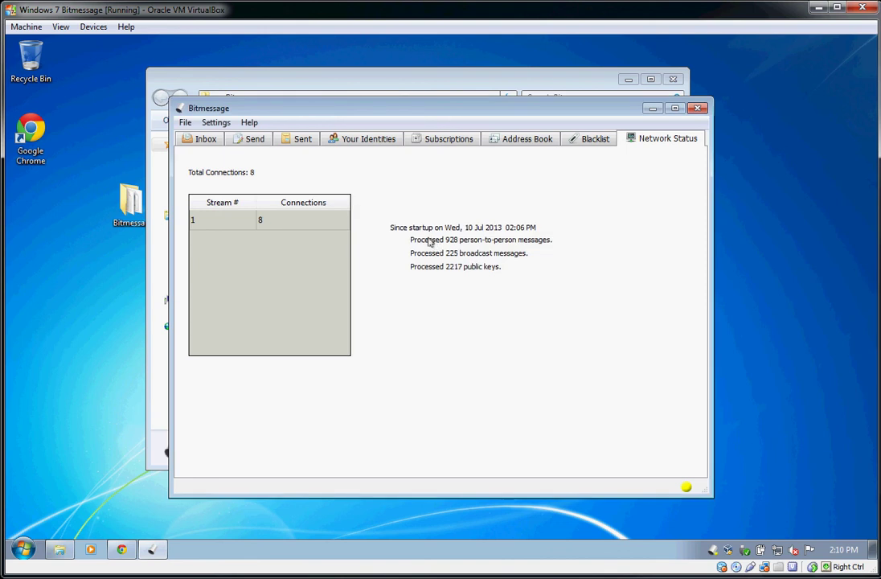
# Step: Start a new message to specific people with My Identity as the sender
pyautogui.hotkey('ctrl', 'Tab')
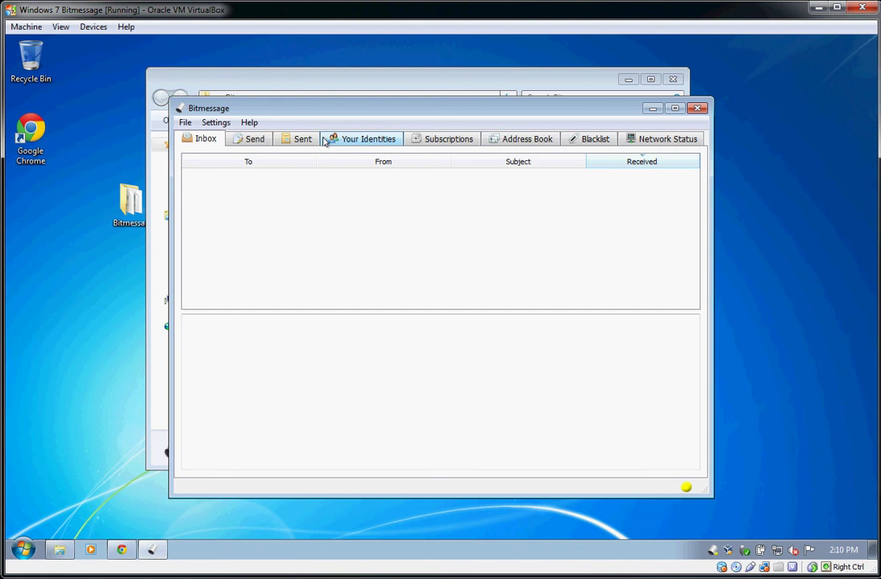
pyautogui.click(253, 139)
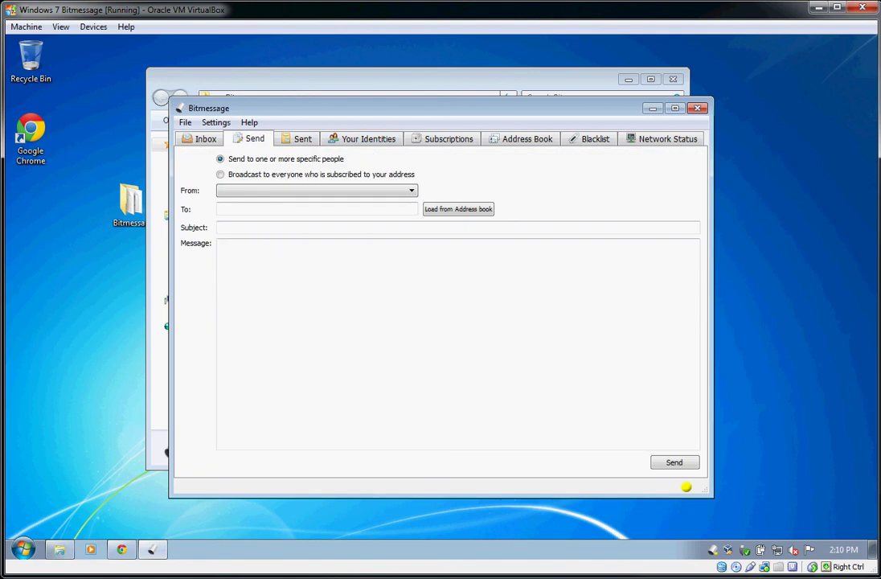
pyautogui.click(262, 193)
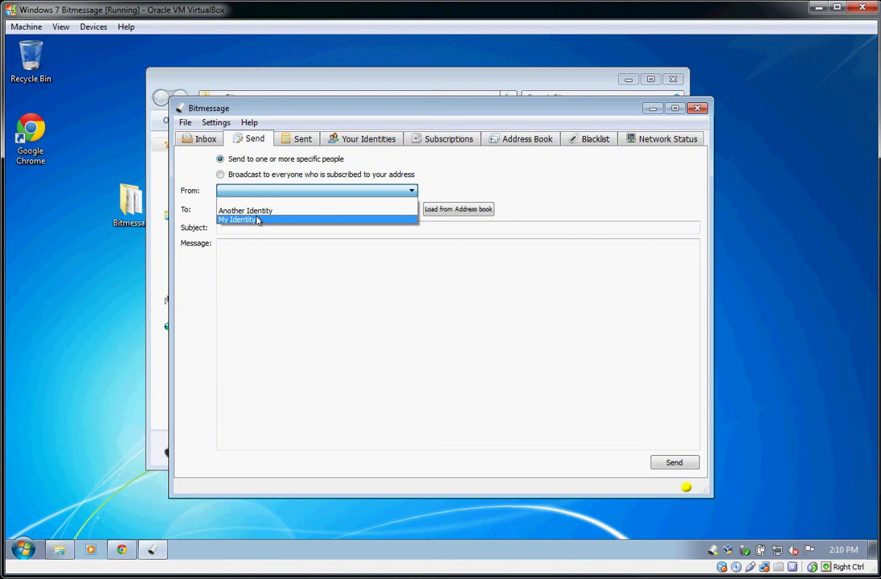
pyautogui.click(257, 220)
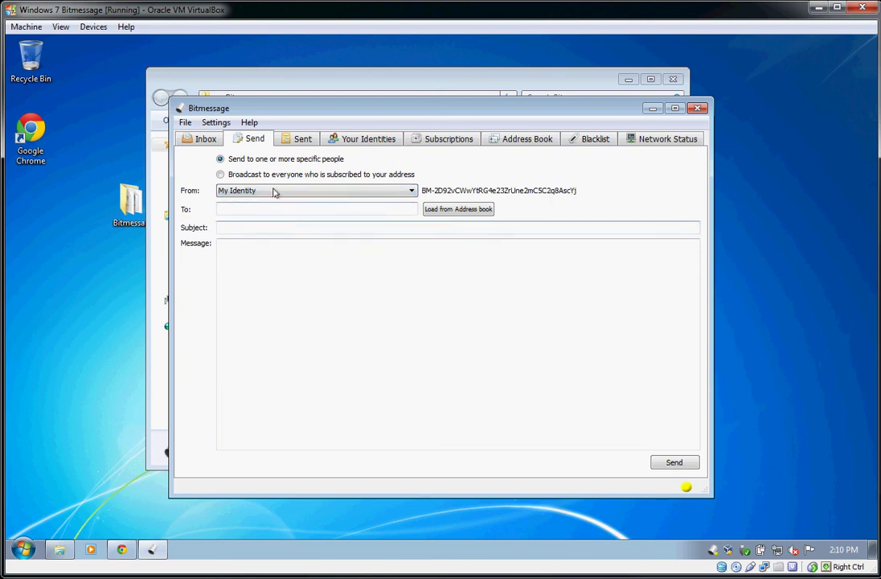
# Step: Switch the message to a broadcast to all subscribers and back to sending to specific people
pyautogui.click(252, 175)
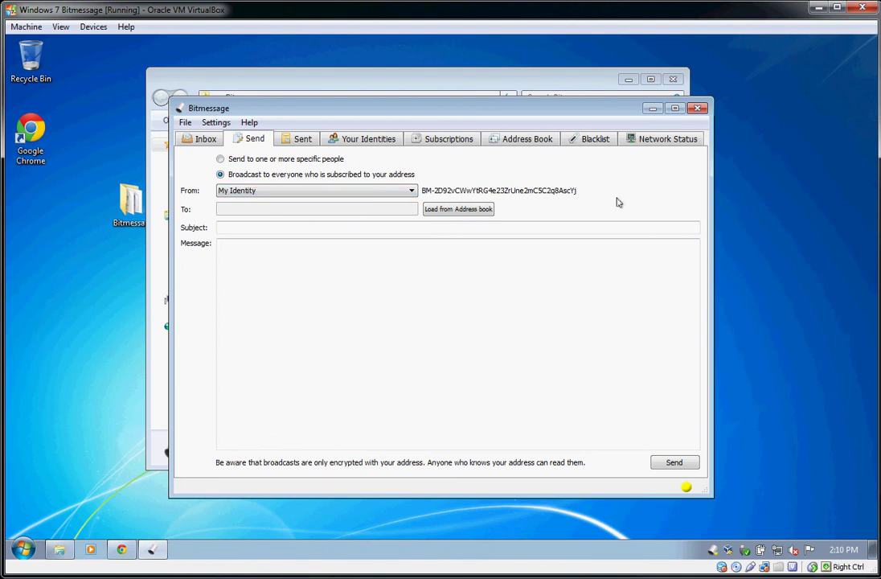
pyautogui.click(389, 227)
pyautogui.click(270, 161)
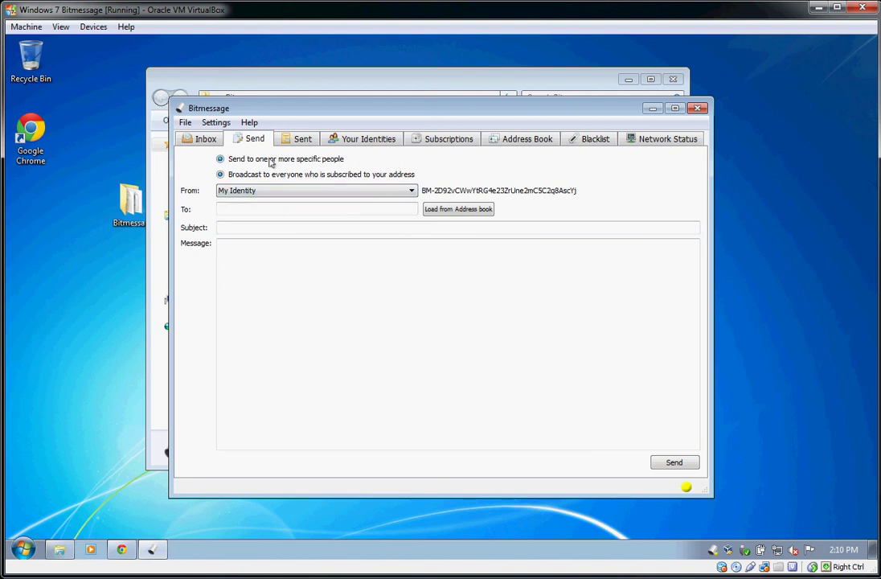
# Step: Copy the echo server's address from the Bitmessage Wiki main page in Chrome and paste it as the message's recipient in Bitmessage
pyautogui.click(124, 553)
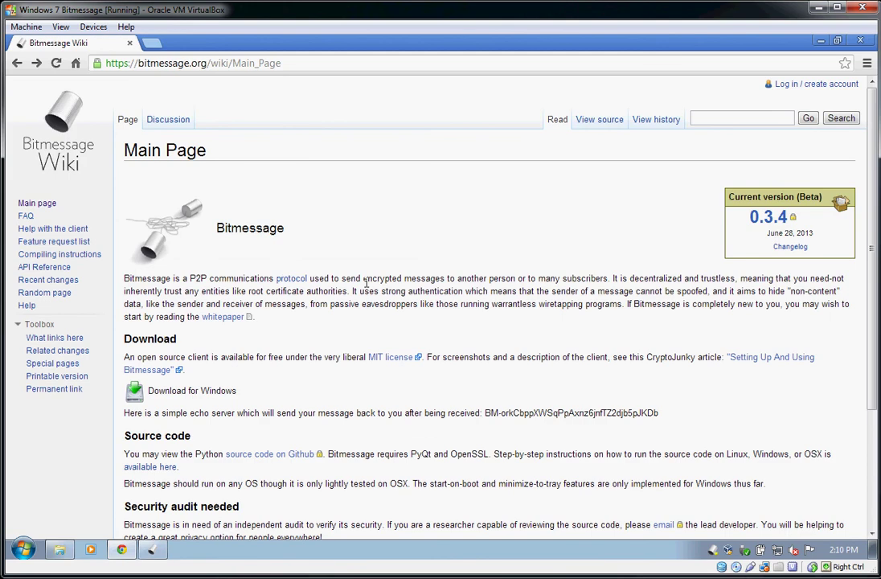
pyautogui.doubleClick(518, 414)
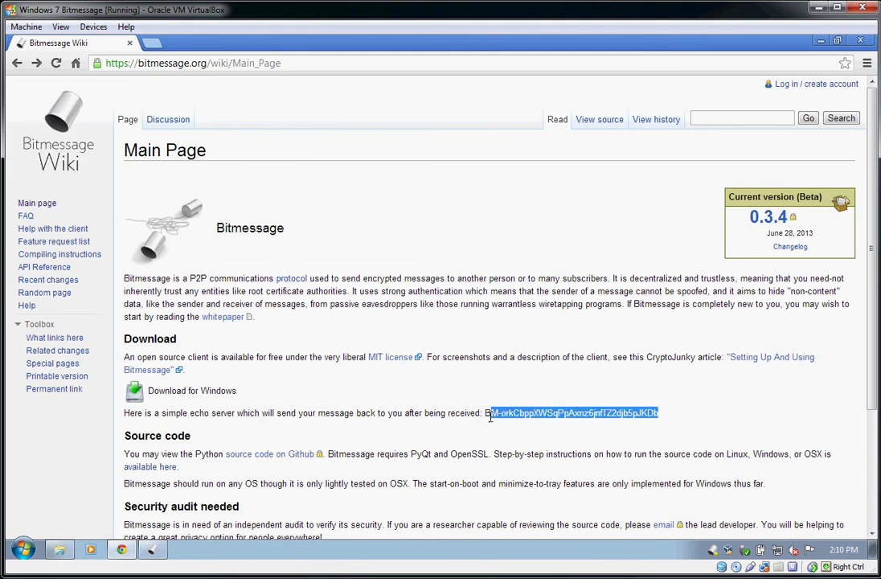
pyautogui.rightClick(495, 417)
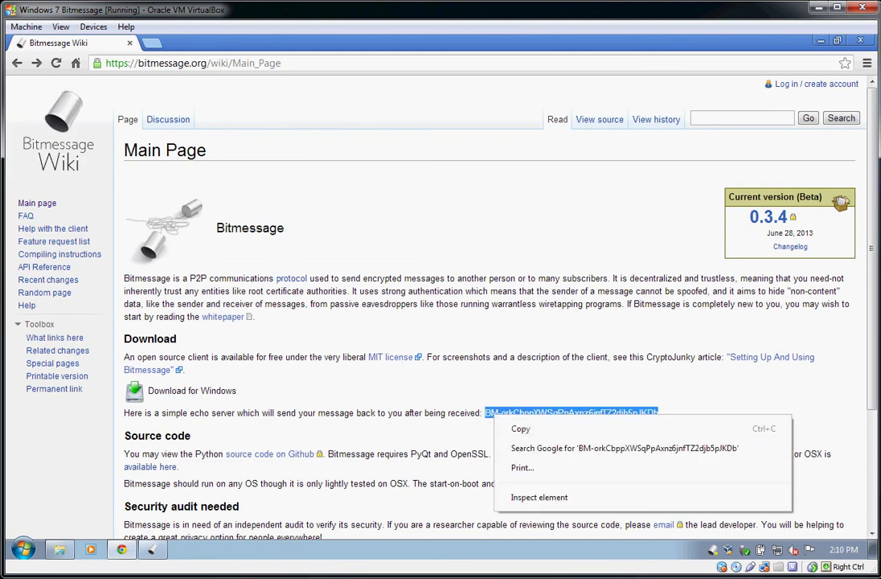
pyautogui.click(520, 429)
pyautogui.click(820, 40)
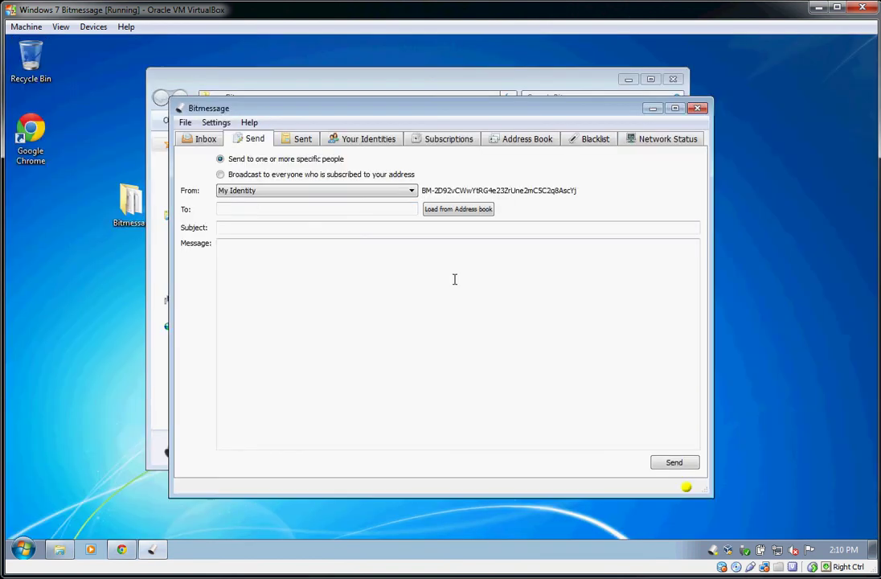
pyautogui.rightClick(260, 212)
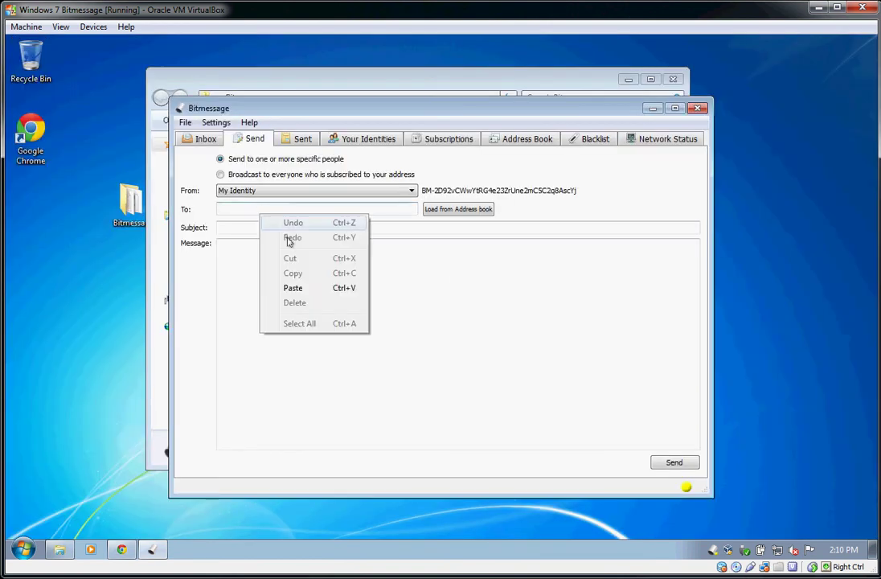
pyautogui.click(294, 288)
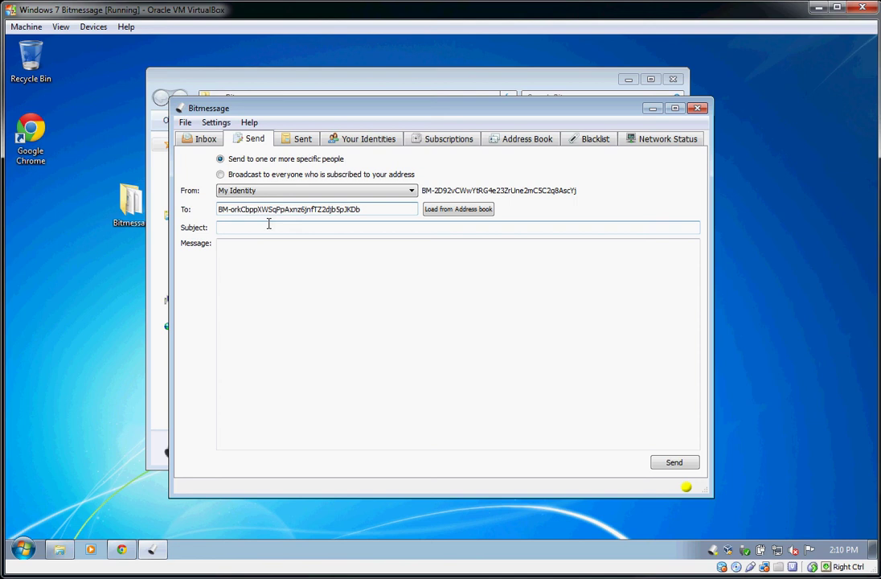
# Step: Give the message the subject "Echo Test" and the text "This is a test message.", and send it
pyautogui.click(424, 230)
pyautogui.write('Echo Test')
pyautogui.press('Tab')
pyautogui.write('This ')
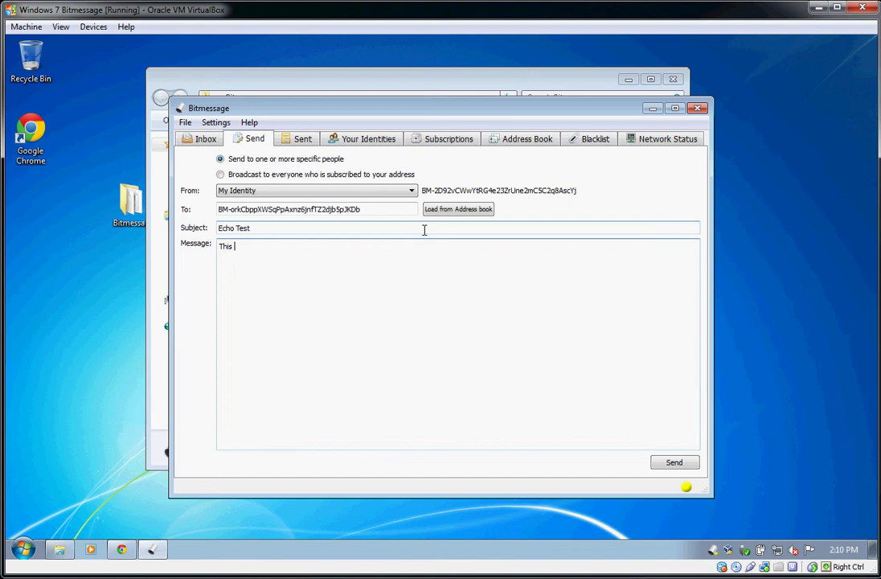
pyautogui.write('is a test message.')
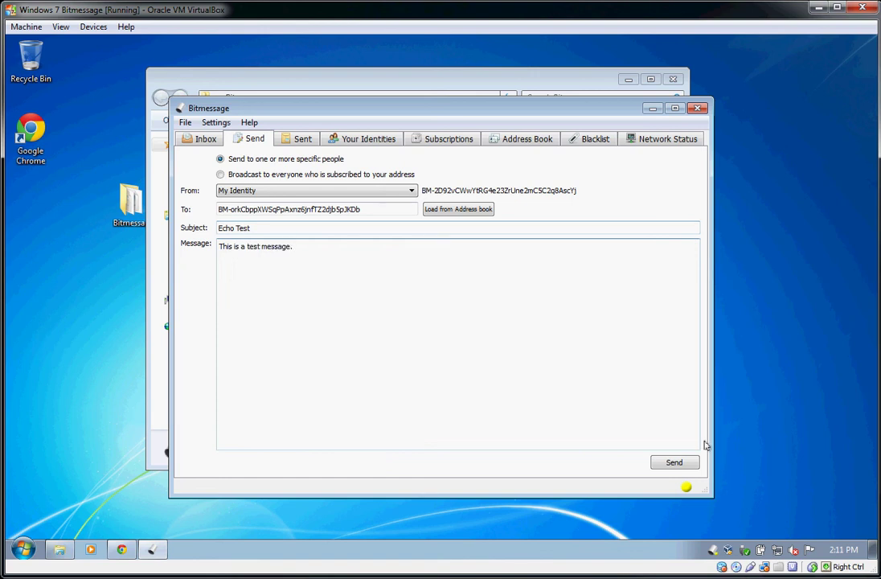
pyautogui.click(674, 462)
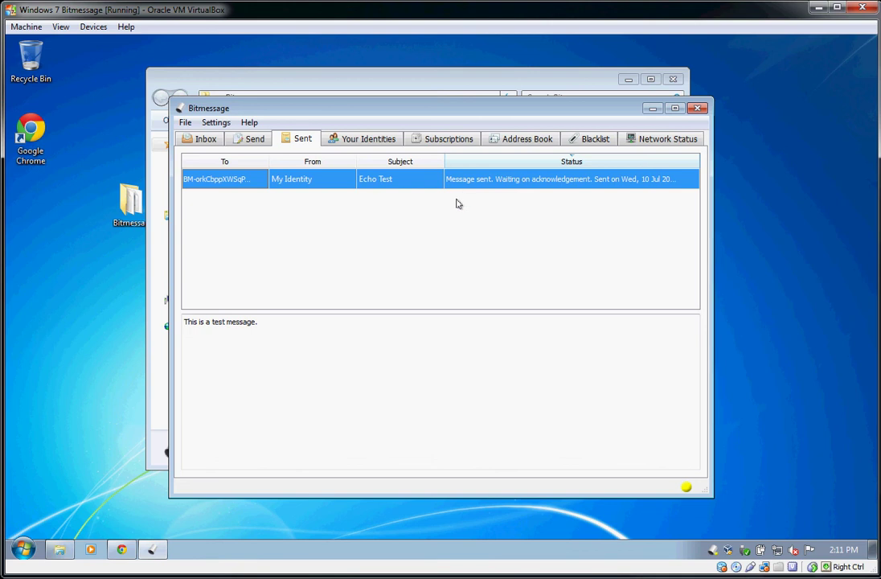
# Step: Open the echo server's reply in the inbox and examine the returned message text
pyautogui.click(201, 138)
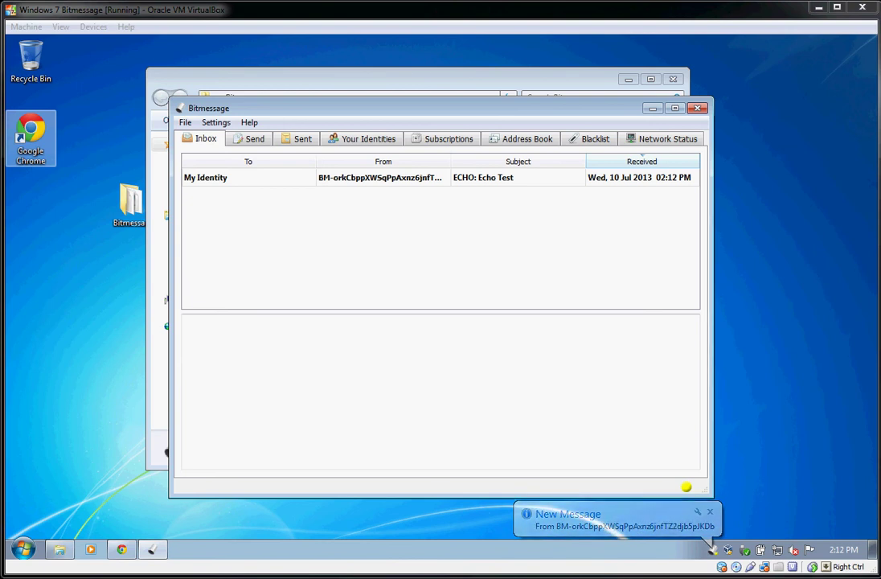
pyautogui.click(113, 243)
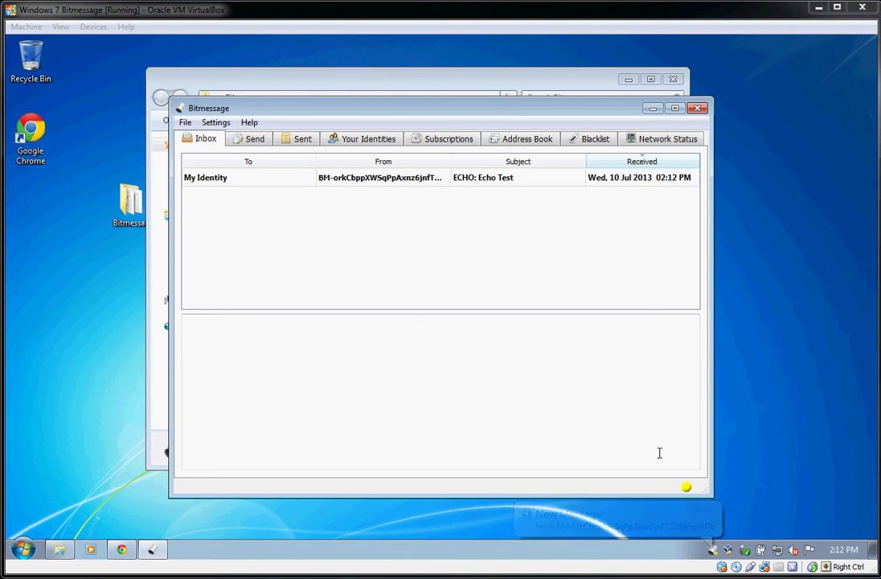
pyautogui.click(253, 178)
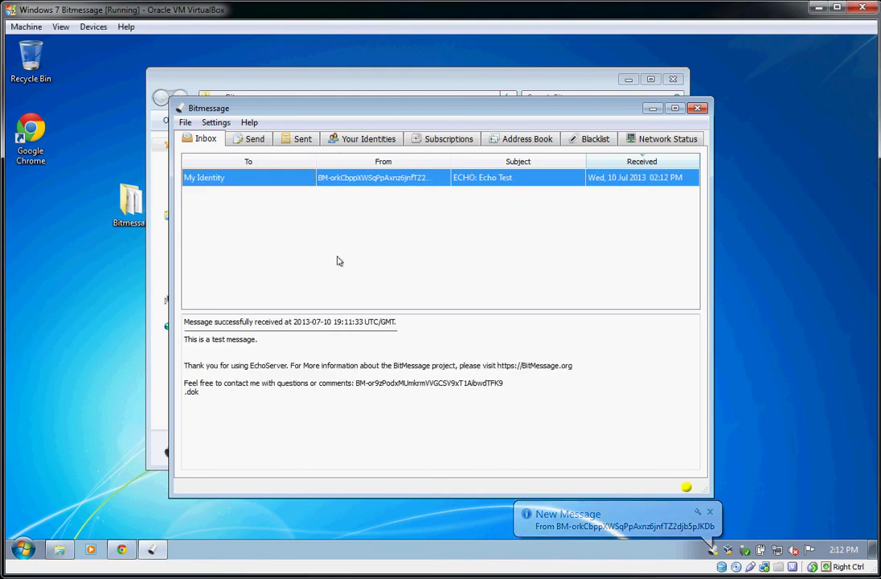
pyautogui.moveTo(195, 320); pyautogui.dragTo(270, 397)
pyautogui.click(292, 427)
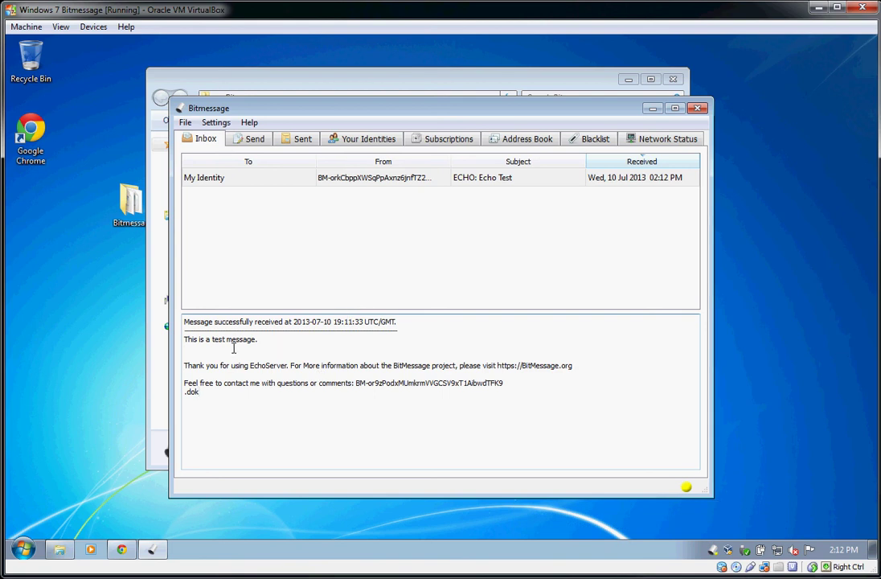
pyautogui.tripleClick(281, 341)
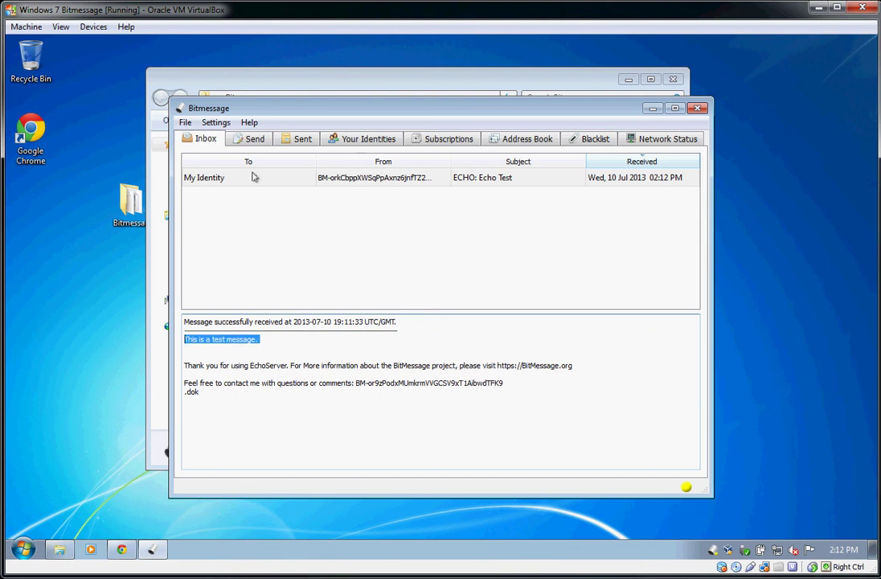
# Step: Turn off the notification for received messages in the user interface settings
pyautogui.click(222, 122)
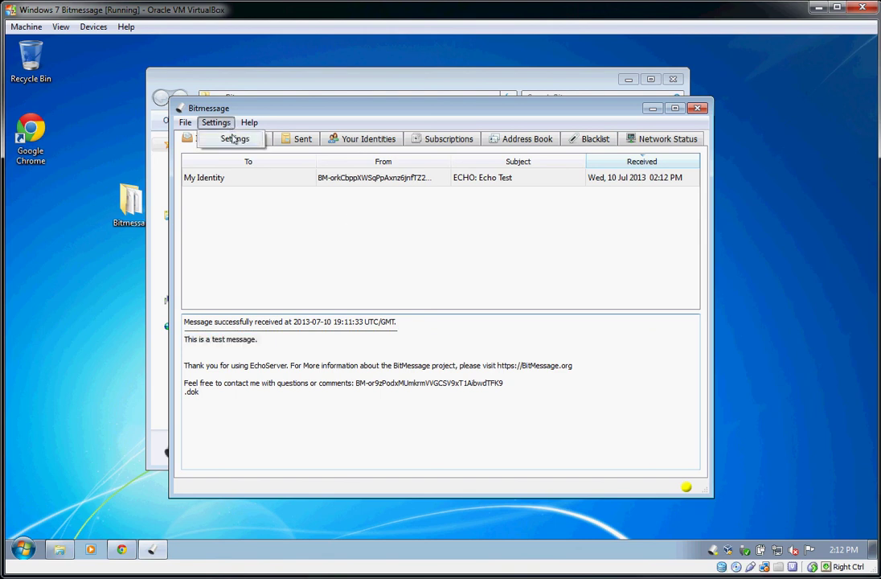
pyautogui.click(234, 139)
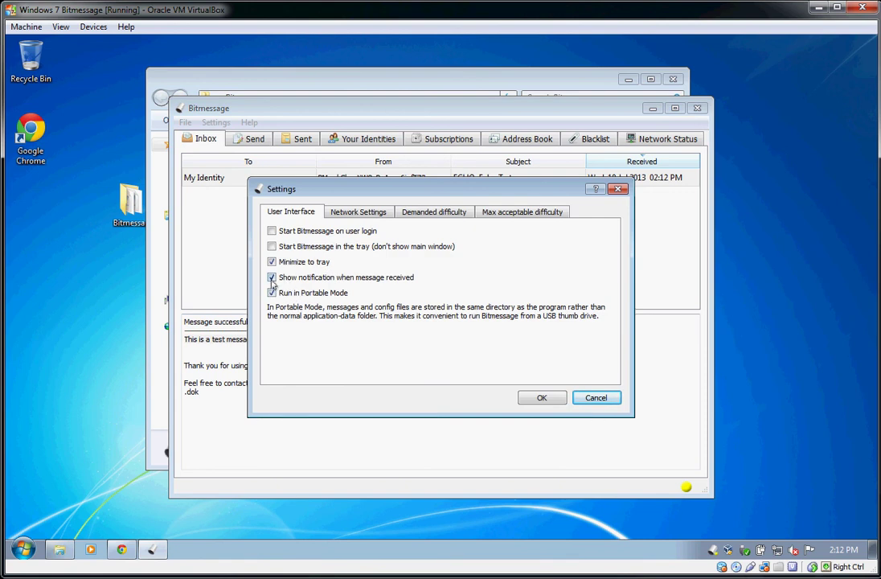
pyautogui.click(271, 278)
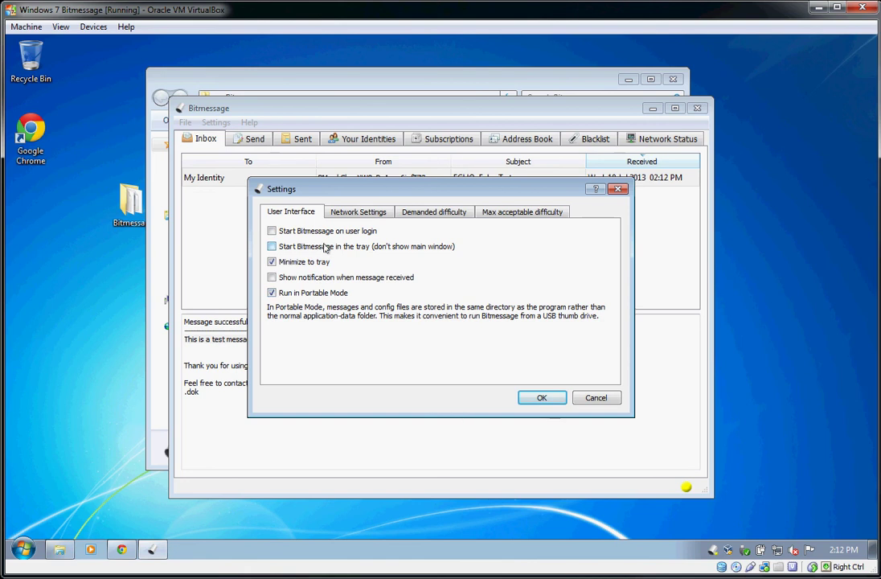
# Step: Review the listening port and the available proxy types in the network settings without changing them
pyautogui.click(350, 212)
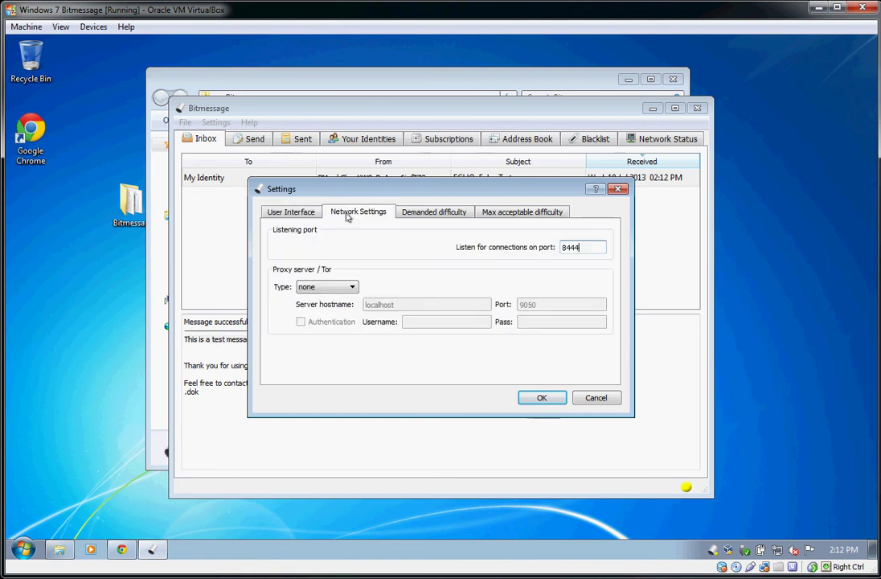
pyautogui.doubleClick(582, 250)
pyautogui.click(350, 287)
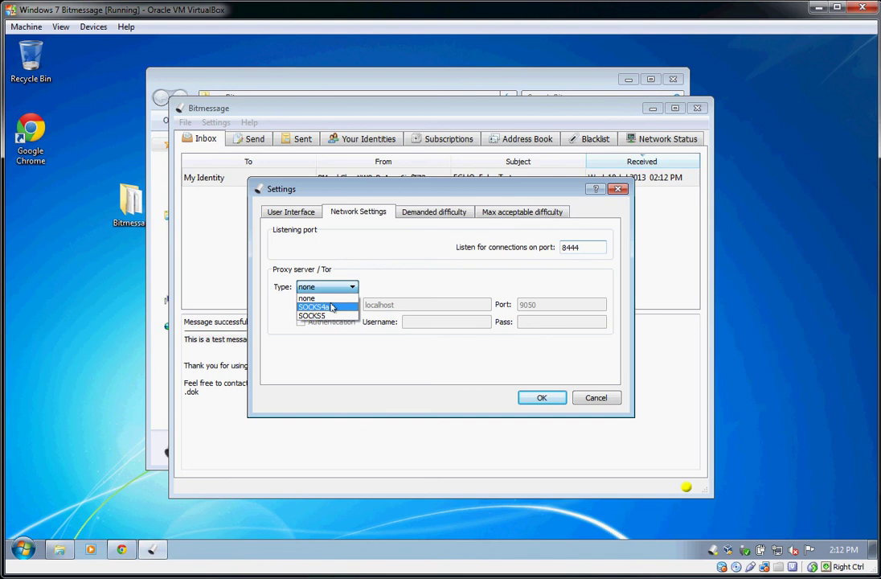
pyautogui.click(378, 276)
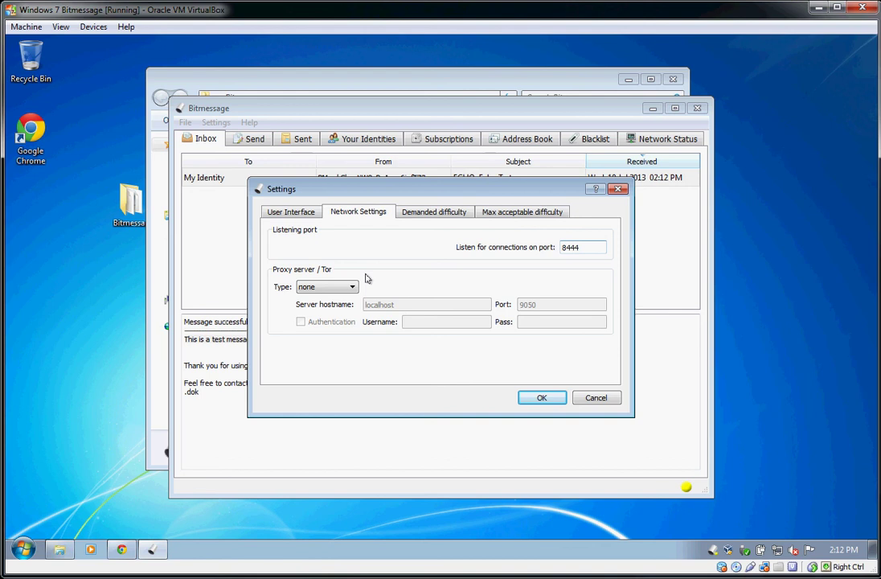
# Step: Review the demanded total difficulty and small message difficulty settings without changing them
pyautogui.click(428, 216)
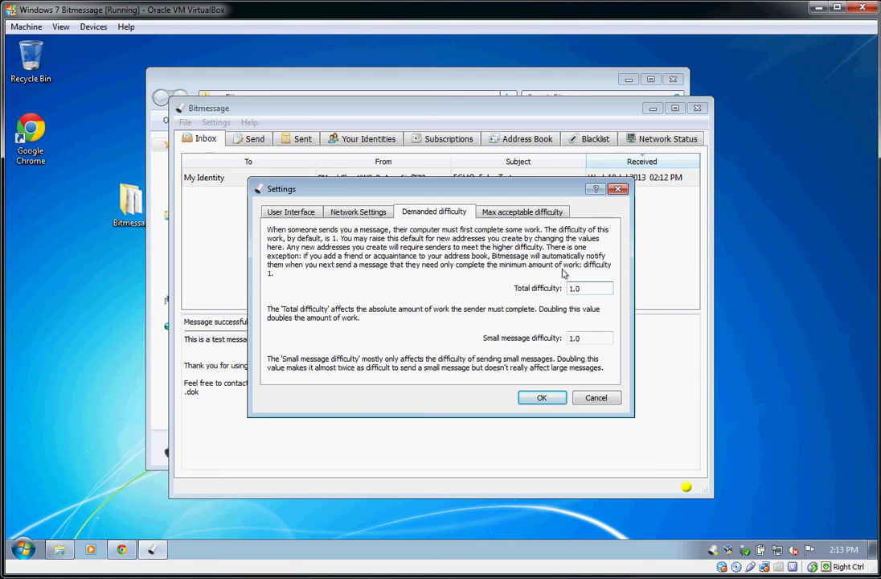
pyautogui.hotkey('ctrl', 'a')
pyautogui.press('Tab')
pyautogui.hotkey('shift', 'Tab')
pyautogui.moveTo(580, 288); pyautogui.dragTo(574, 288)
pyautogui.click(586, 291)
# Step: Review the maximum acceptable difficulty values without changing them, and accept the settings
pyautogui.click(522, 212)
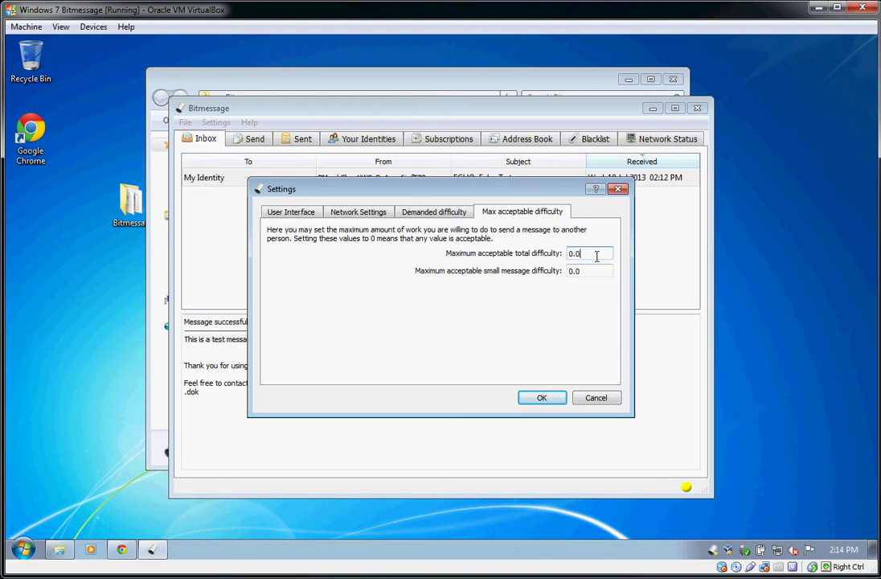
pyautogui.moveTo(596, 256); pyautogui.dragTo(549, 248)
pyautogui.press('Return')
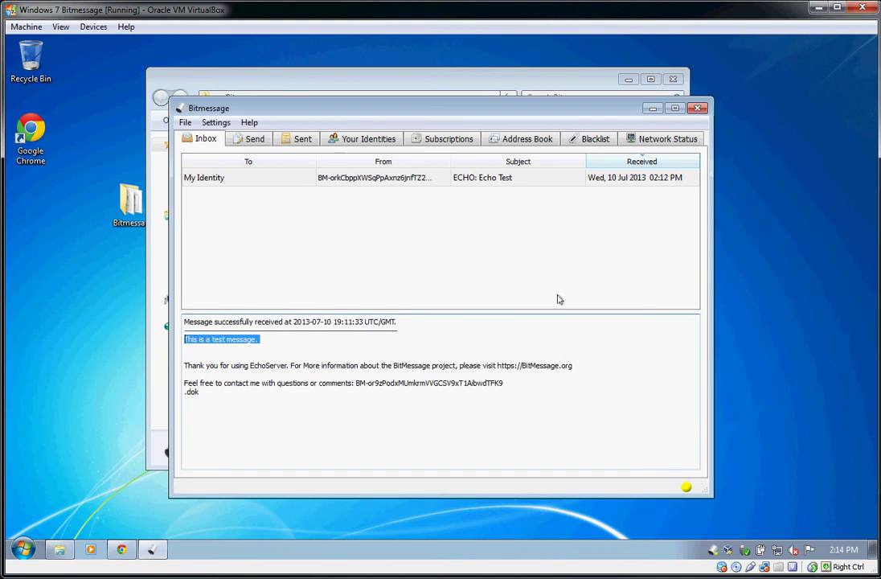
# Step: Look through the blank message form, the sent messages, the identities and the subscriptions
pyautogui.click(248, 140)
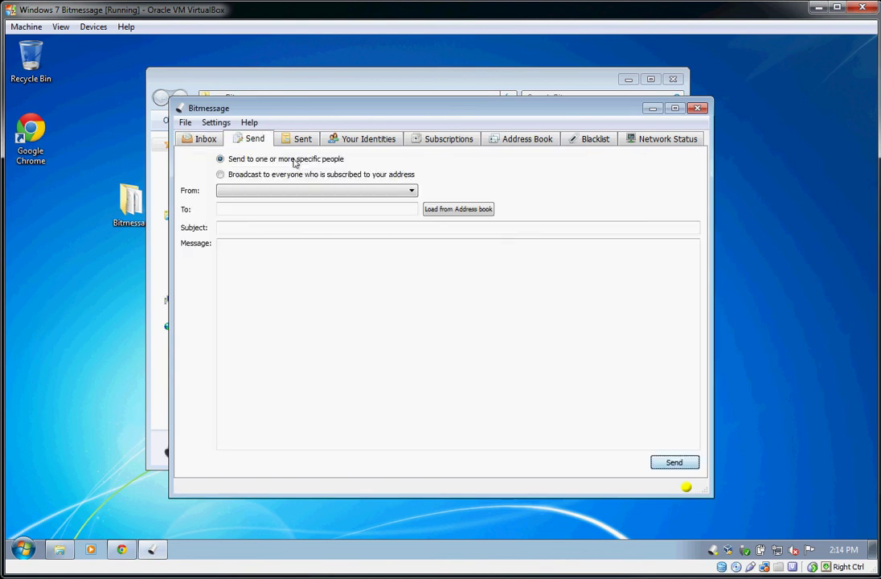
pyautogui.click(301, 140)
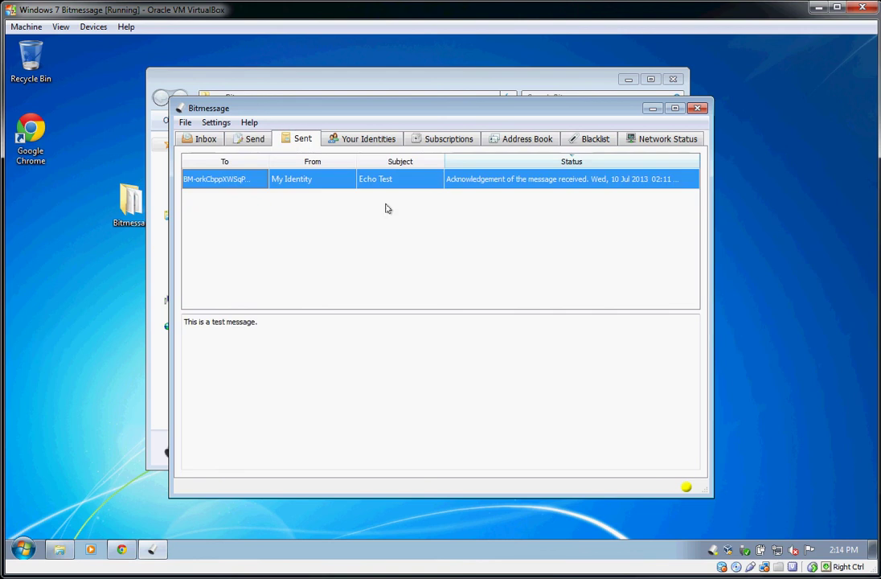
pyautogui.click(354, 135)
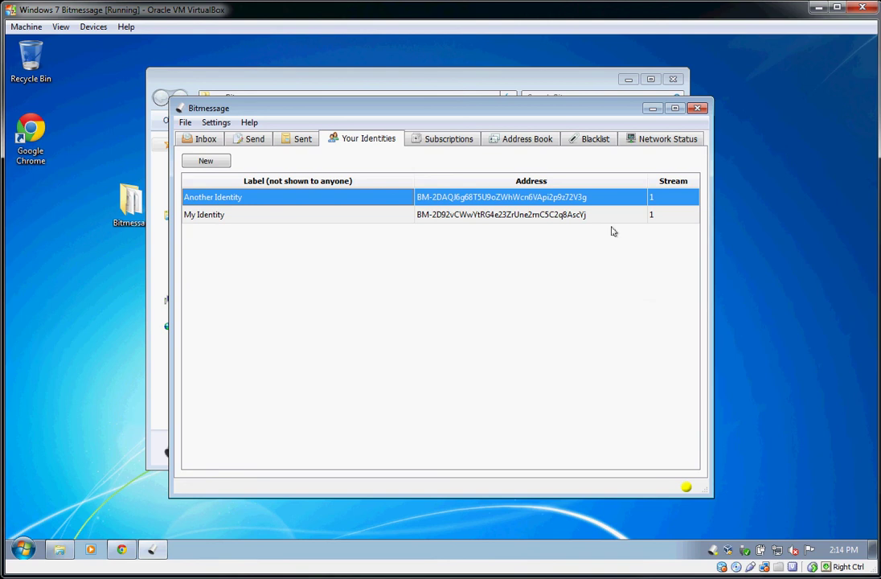
pyautogui.click(452, 140)
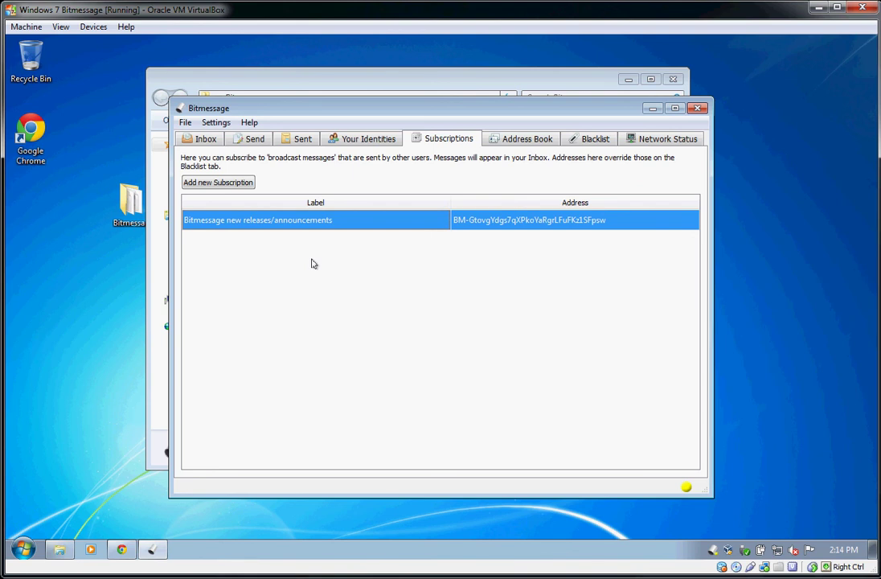
# Step: Examine the address book and how to load a recipient from it, the blacklist and whitelist options, and the network status
pyautogui.hotkey('ctrl', 'Tab')
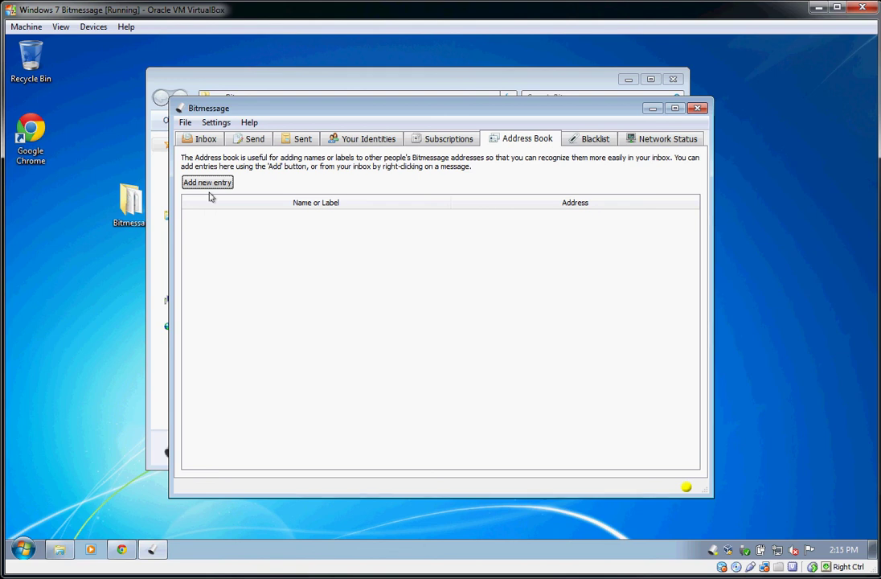
pyautogui.click(254, 139)
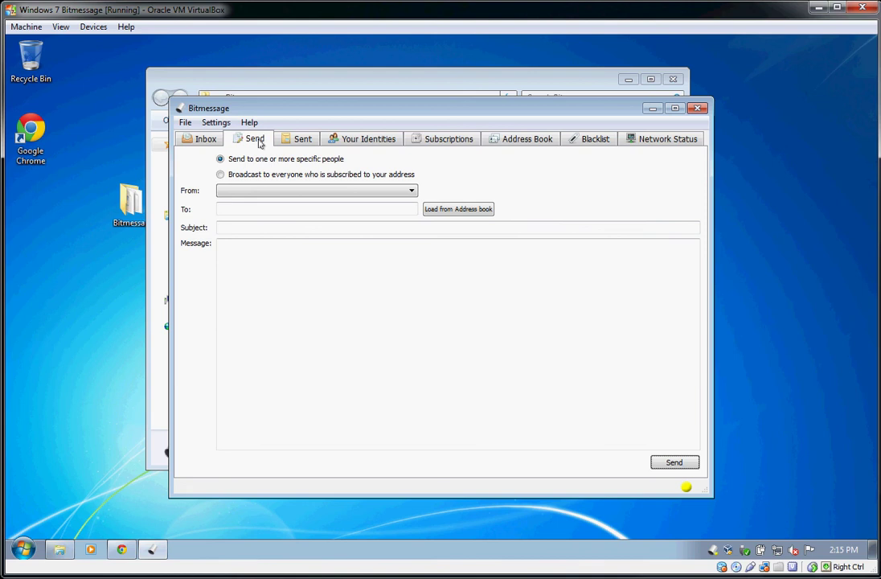
pyautogui.click(447, 213)
pyautogui.click(578, 142)
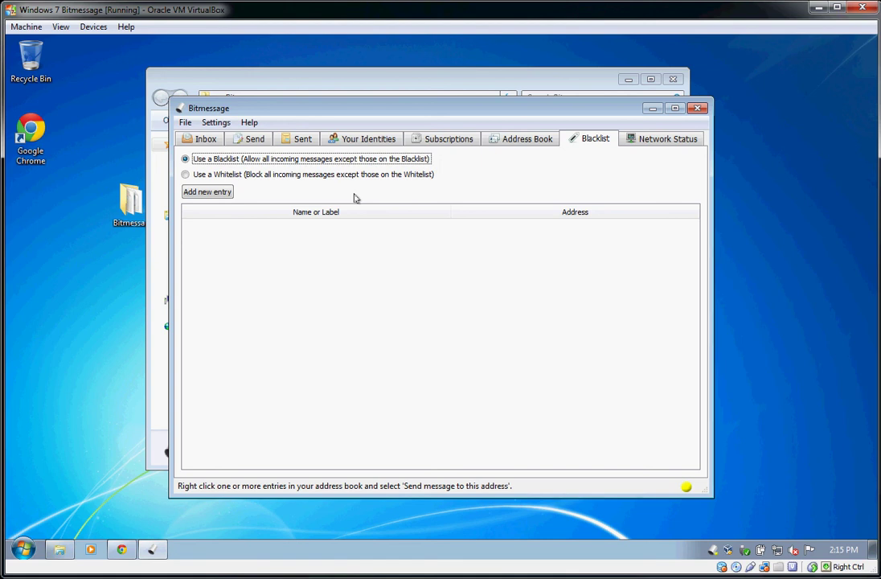
pyautogui.click(667, 138)
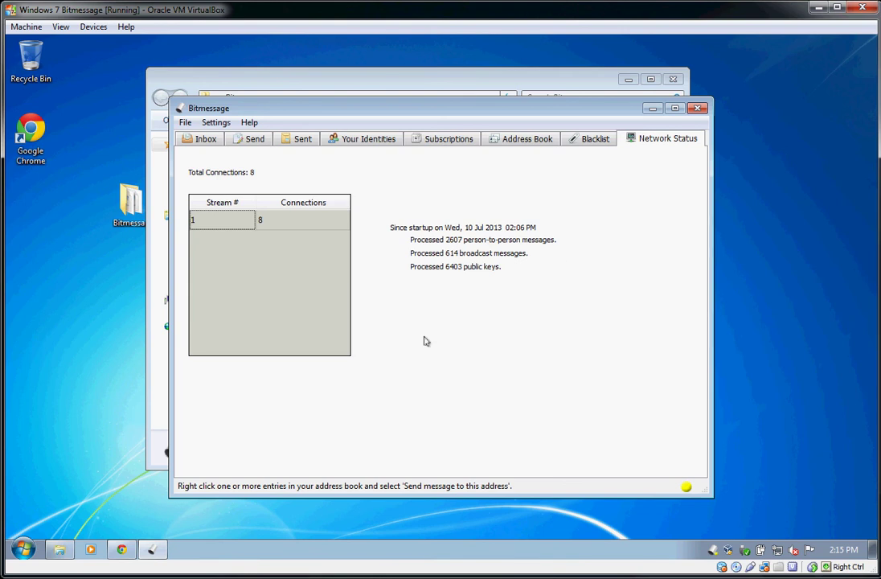
# Step: Move the "ECHO: Echo Test" message from the inbox to the trash
pyautogui.click(184, 122)
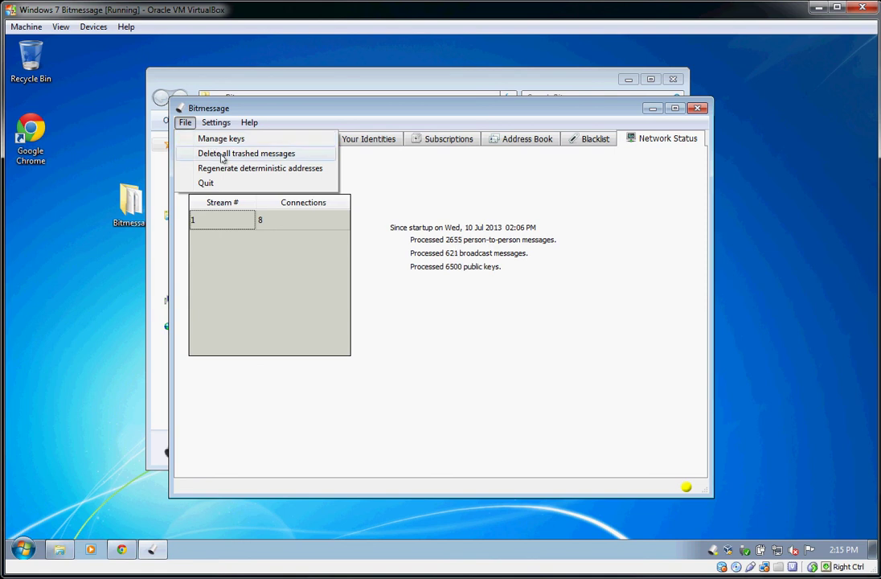
pyautogui.click(222, 157)
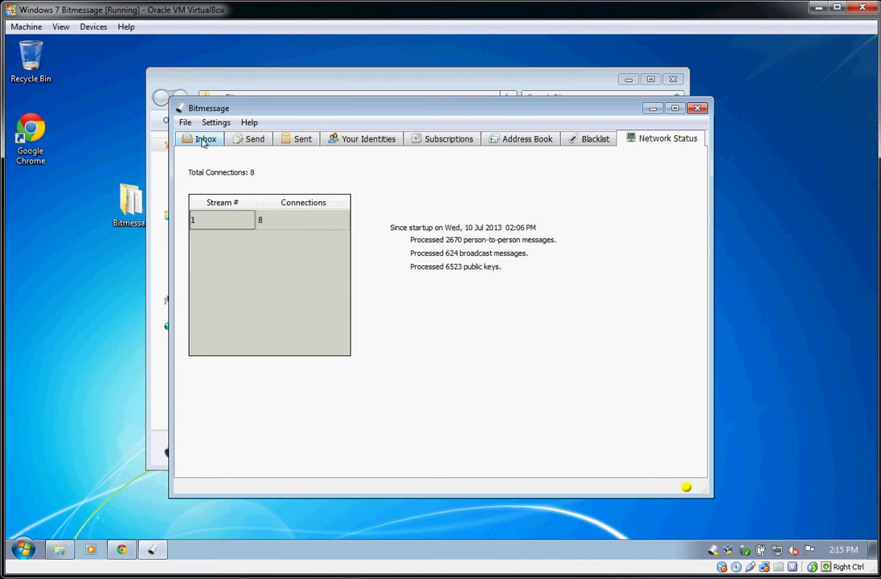
pyautogui.click(204, 140)
pyautogui.rightClick(262, 177)
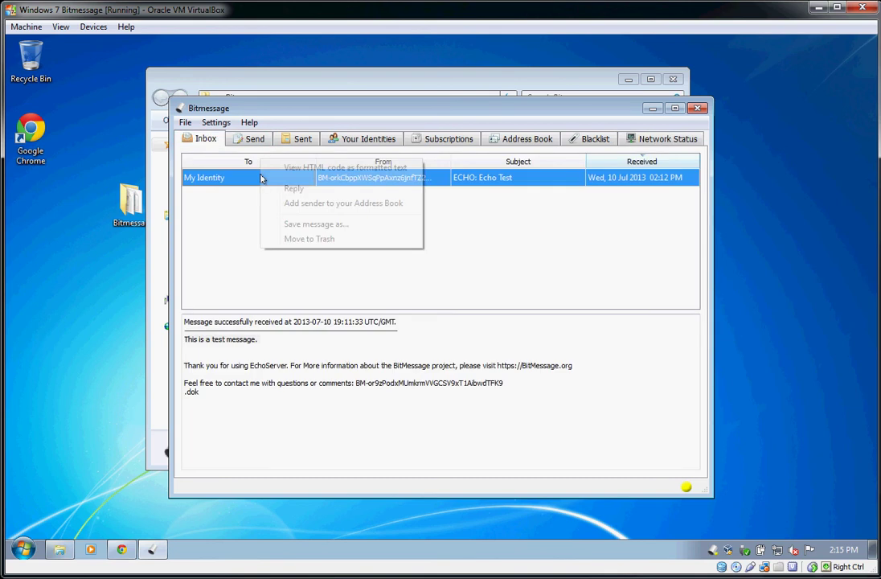
pyautogui.click(312, 239)
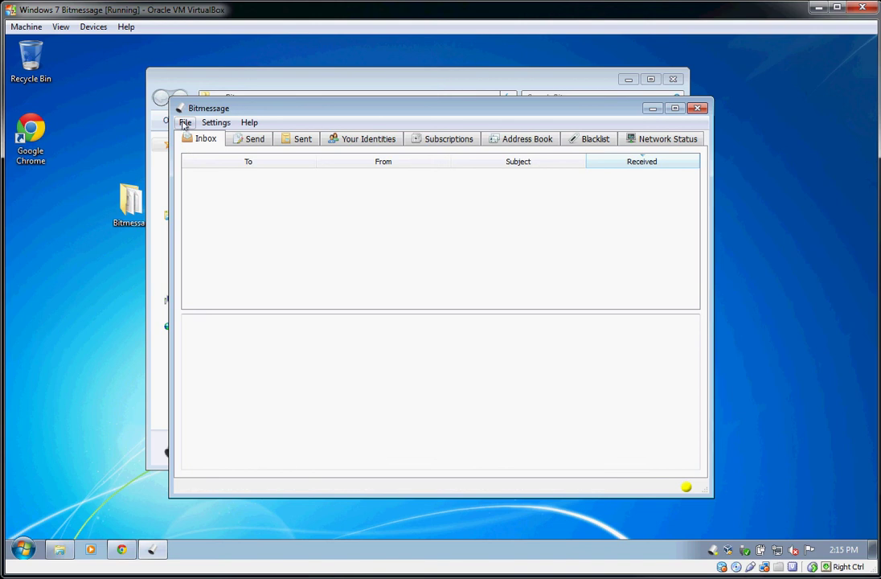
# Step: Review the passphrase and number-of-addresses options for regenerating deterministic addresses, and cancel without regenerating any
pyautogui.click(184, 123)
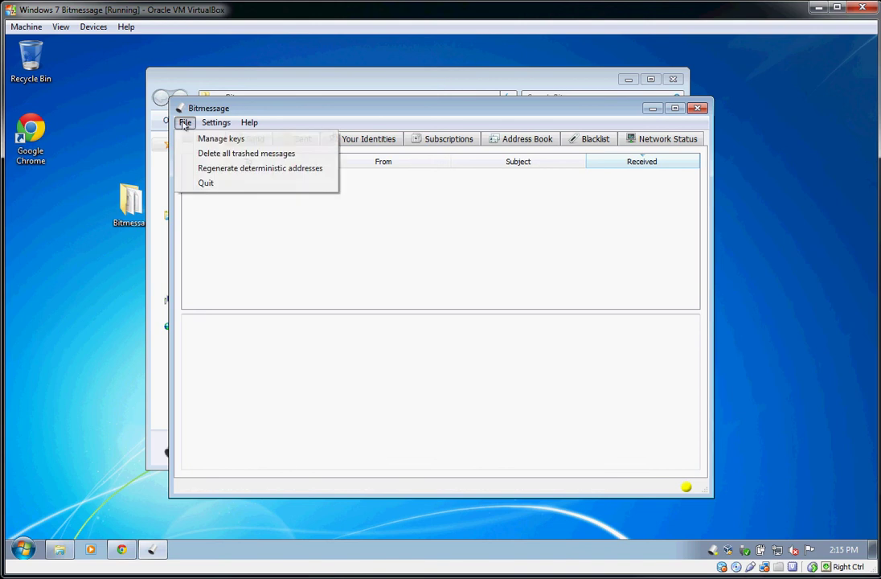
pyautogui.click(222, 171)
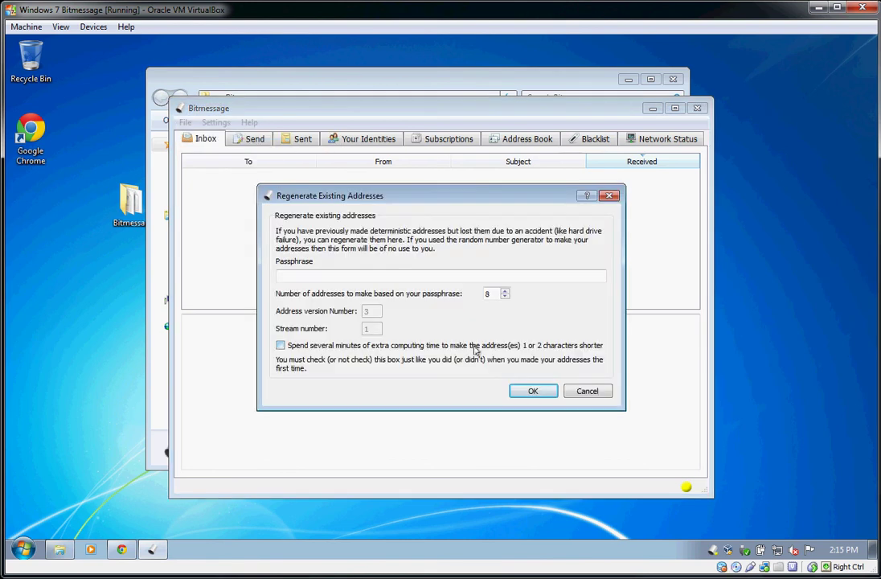
pyautogui.click(379, 274)
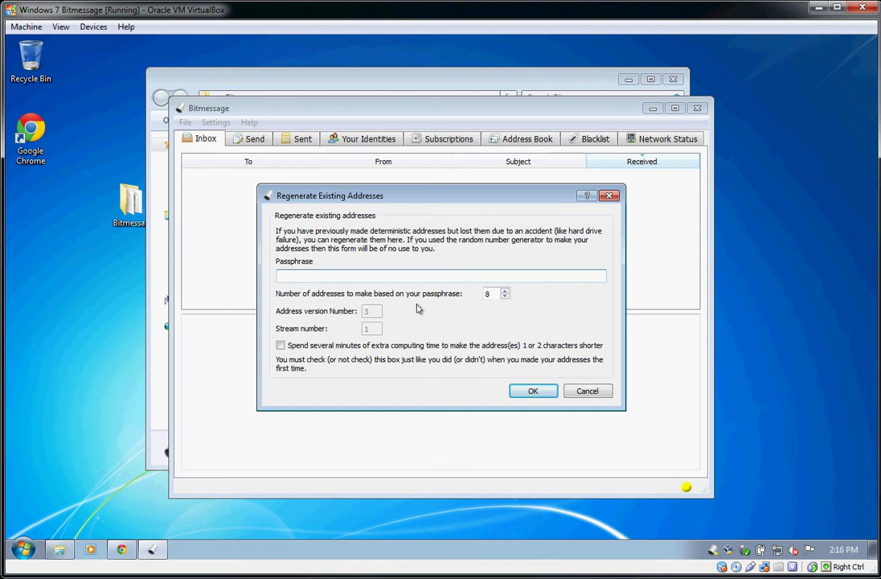
pyautogui.doubleClick(499, 297)
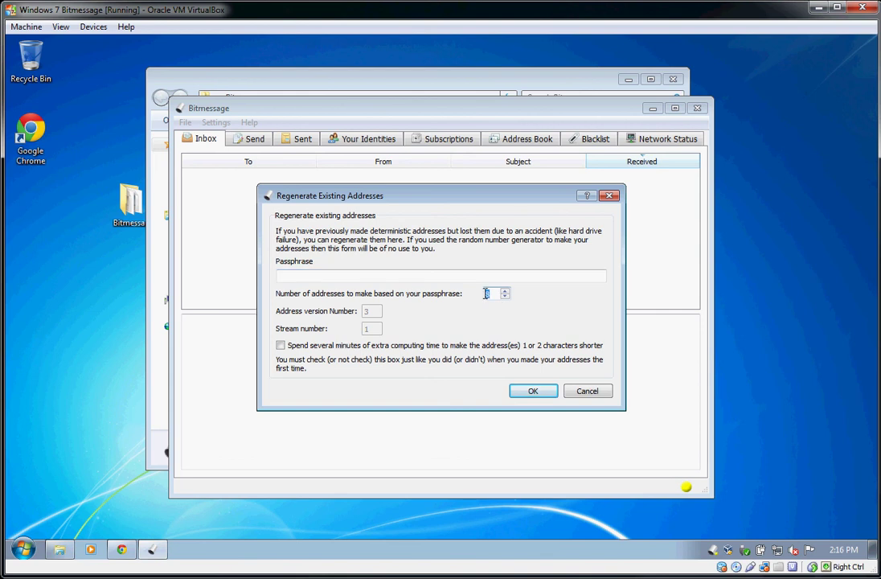
pyautogui.click(578, 392)
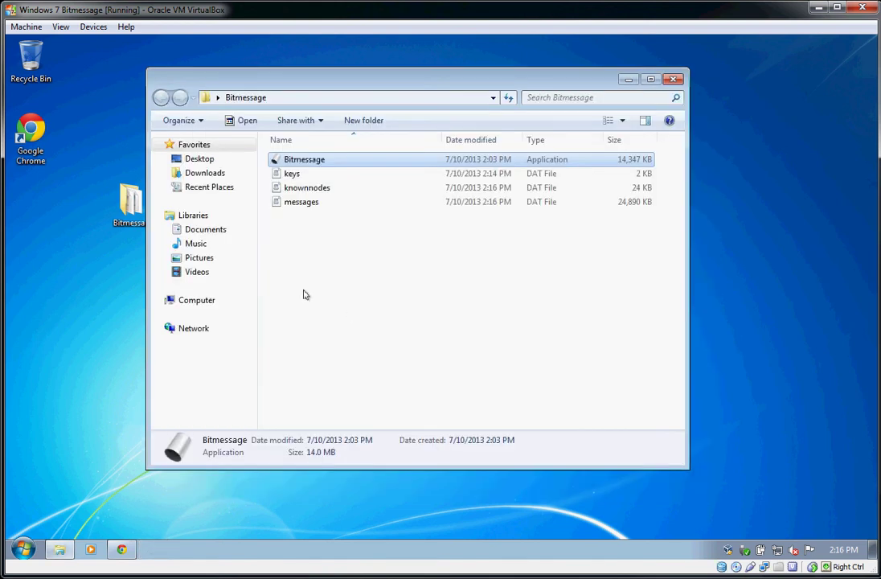
# Step: Close the Bitmessage folder window and move the Bitmessage folder to the middle of the desktop
pyautogui.hotkey('alt', 'F4')
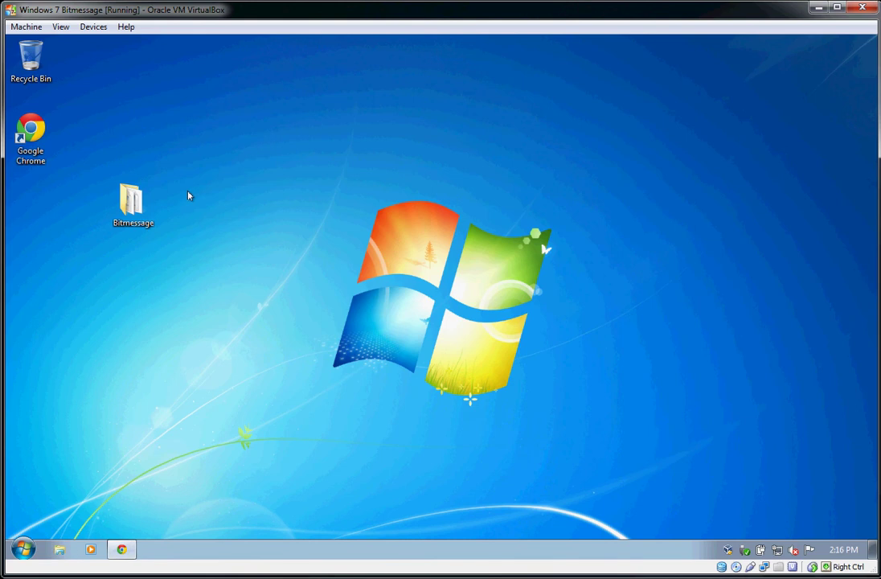
pyautogui.moveTo(133, 201); pyautogui.dragTo(338, 201)
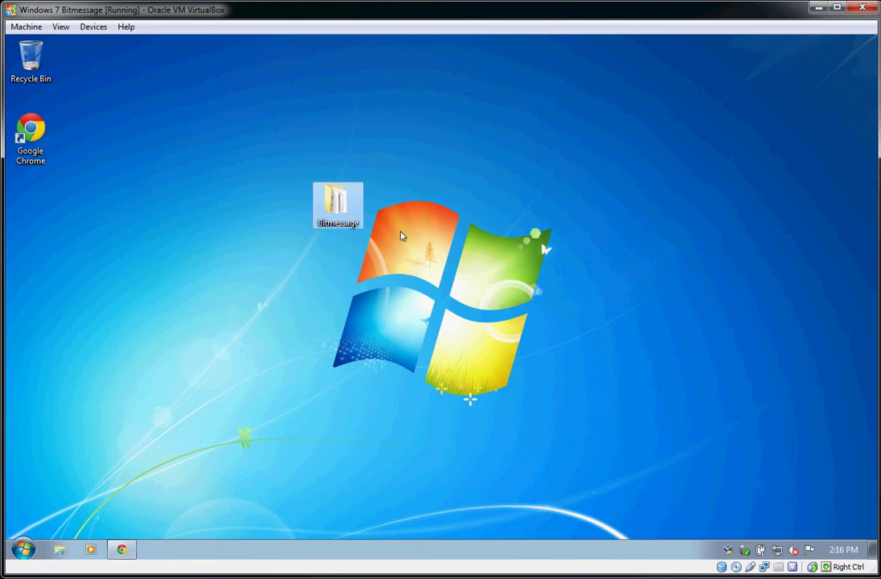